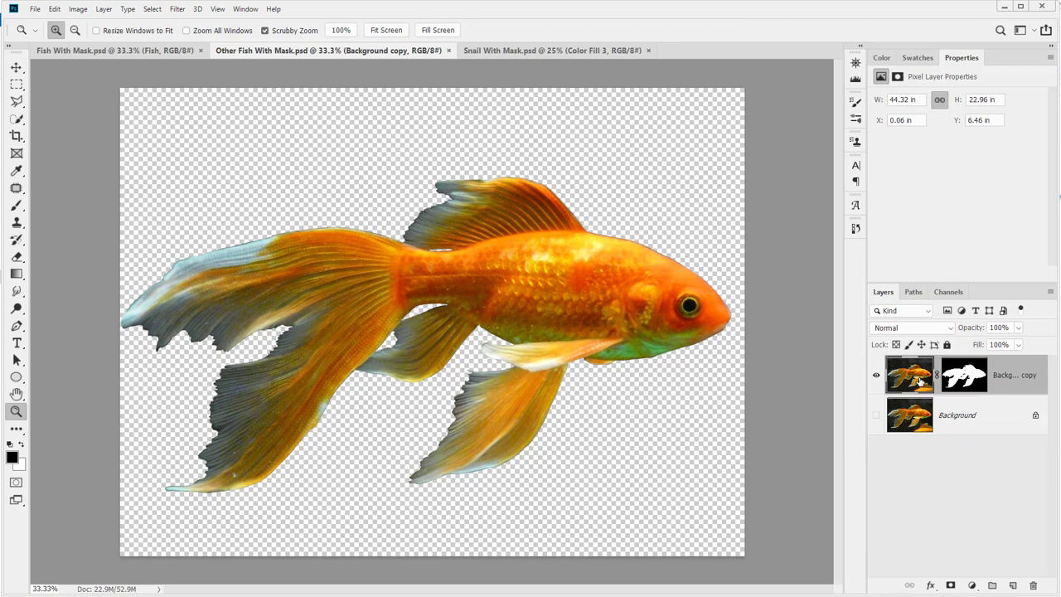
Duplicate the masked goldfish layer and apply the layer mask on the copy.
key(alt)
drag(913, 377, 1013, 586)
right_click(959, 383)
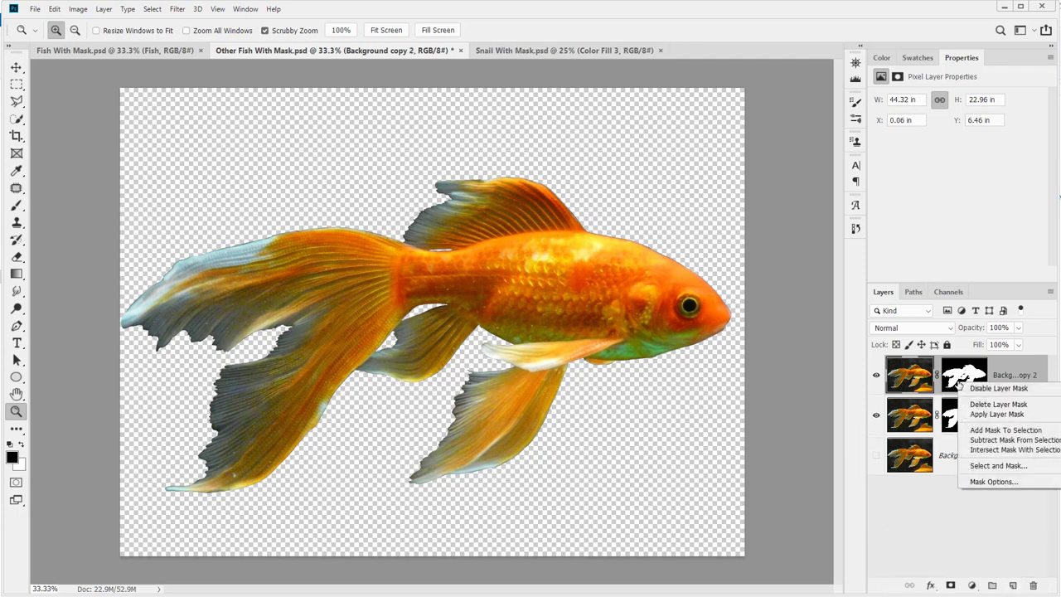
click(1016, 414)
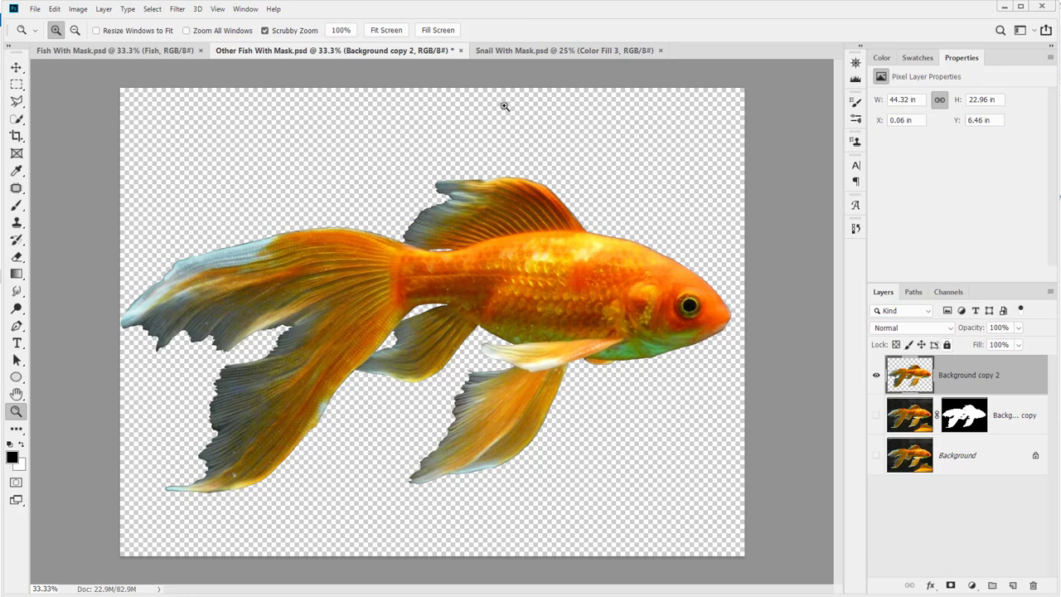
click(179, 9)
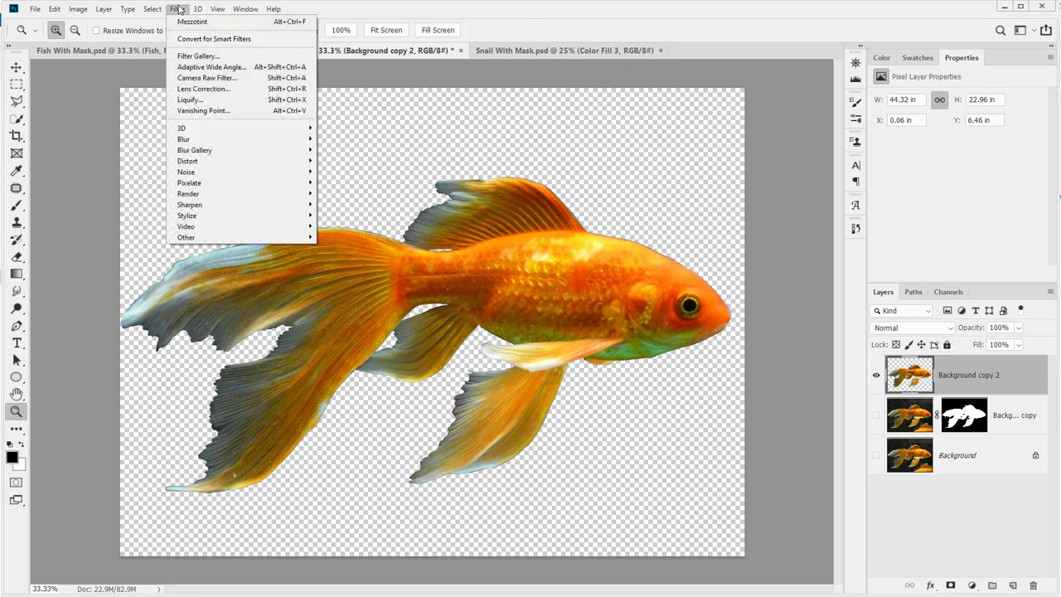
mouse_move(222, 186)
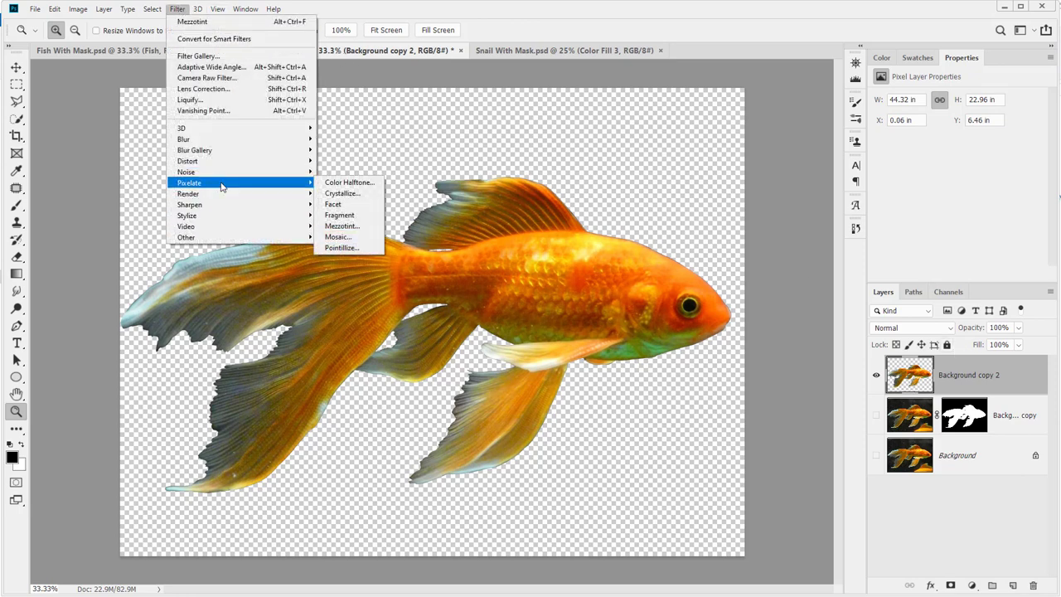
click(367, 187)
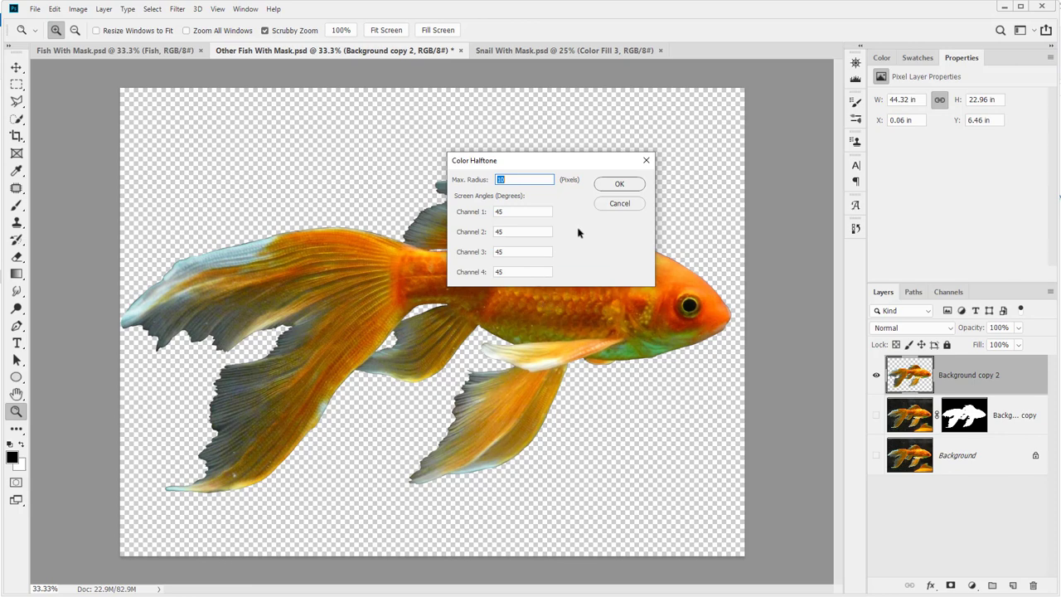
click(621, 204)
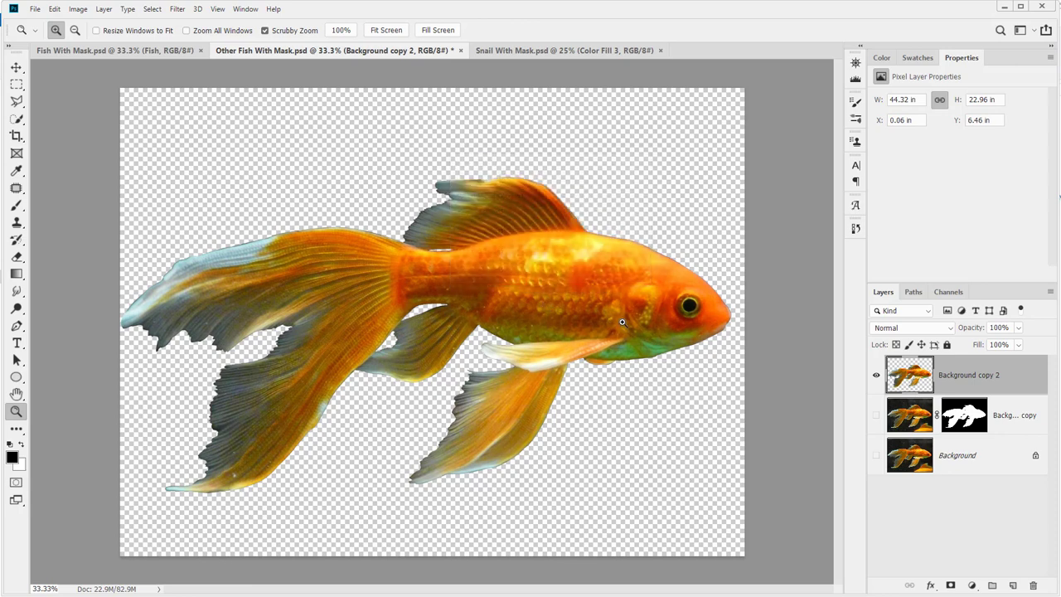
Duplicate the Background copy 2 layer into a new document named "CYMK Fish" and place the original document beside it.
right_click(1000, 383)
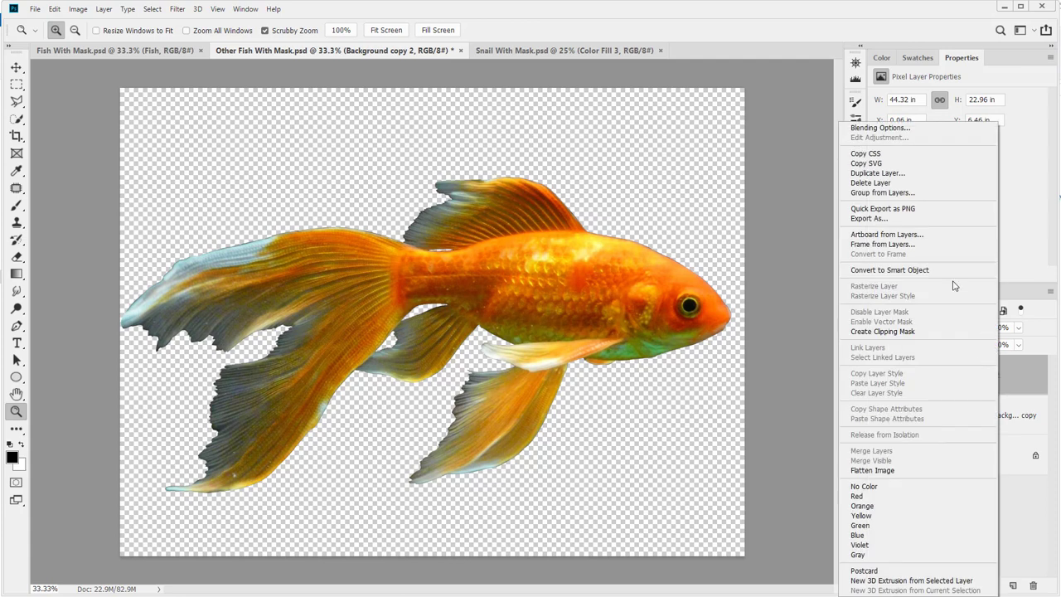
right_click(1027, 356)
click(964, 172)
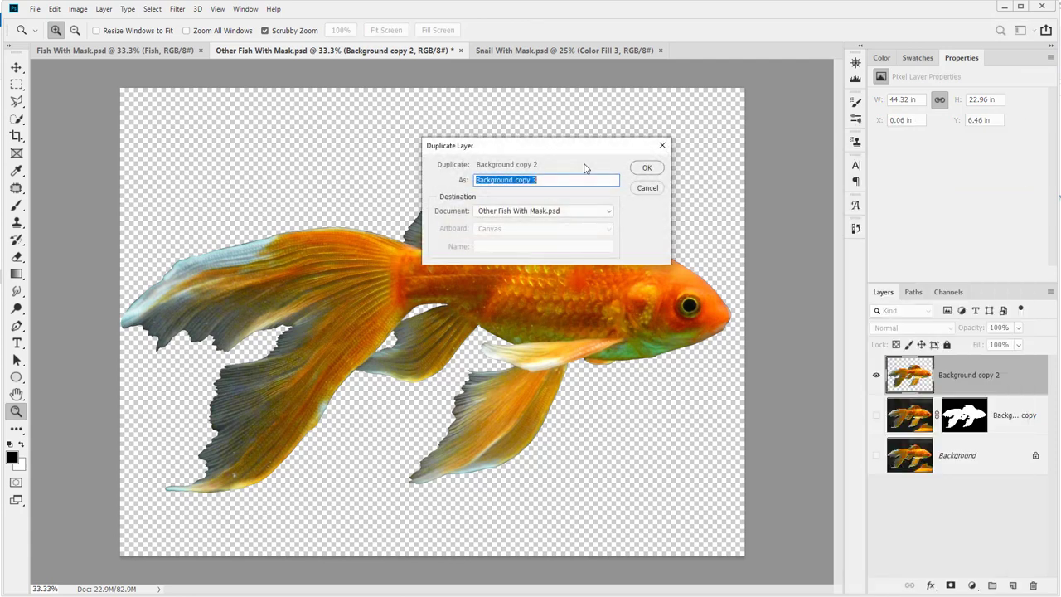
click(552, 212)
click(540, 250)
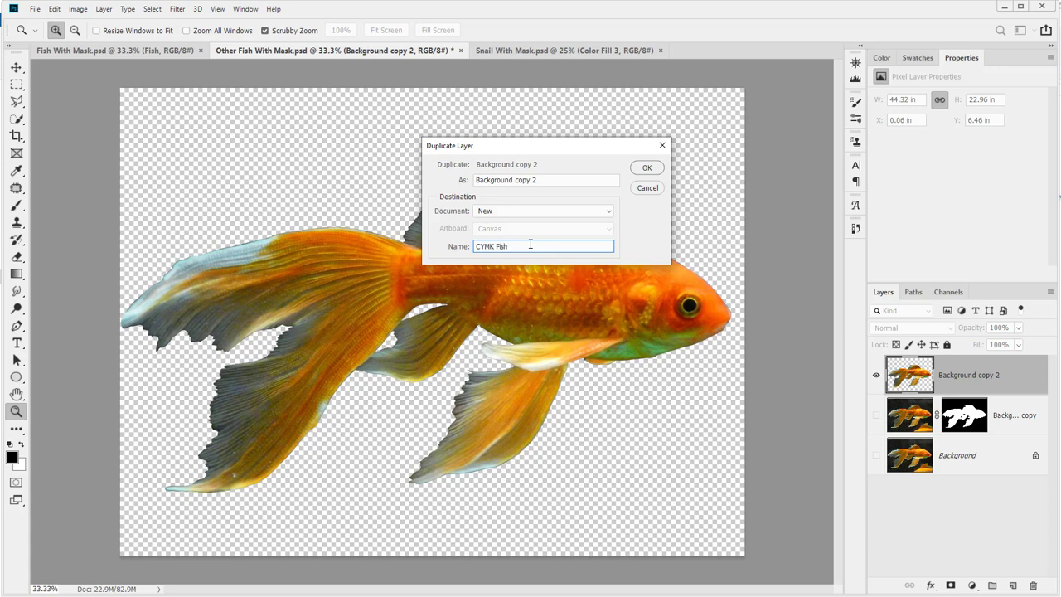
key(Return)
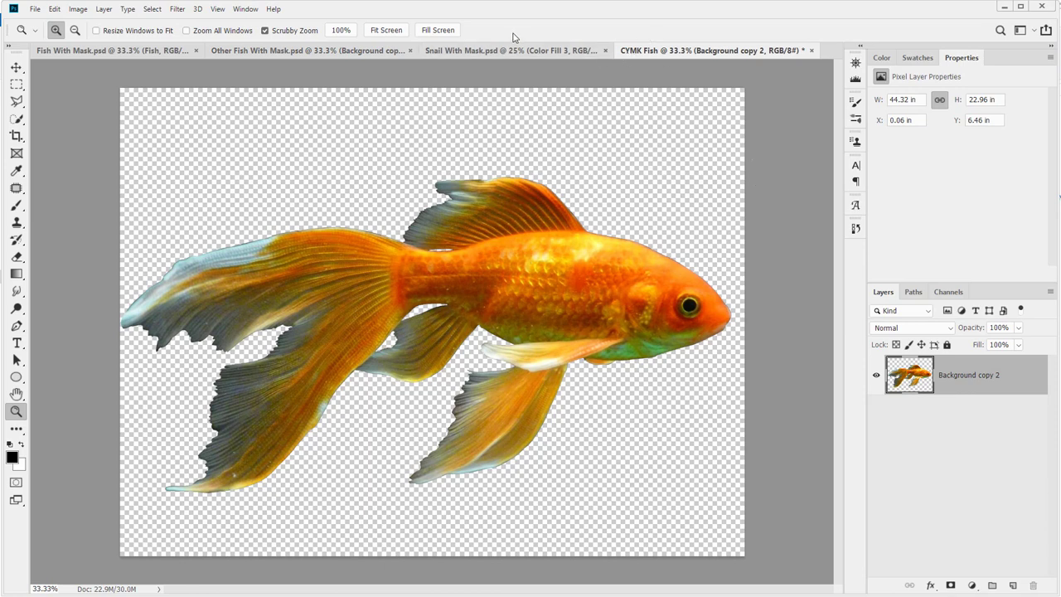
drag(303, 54, 688, 56)
click(690, 56)
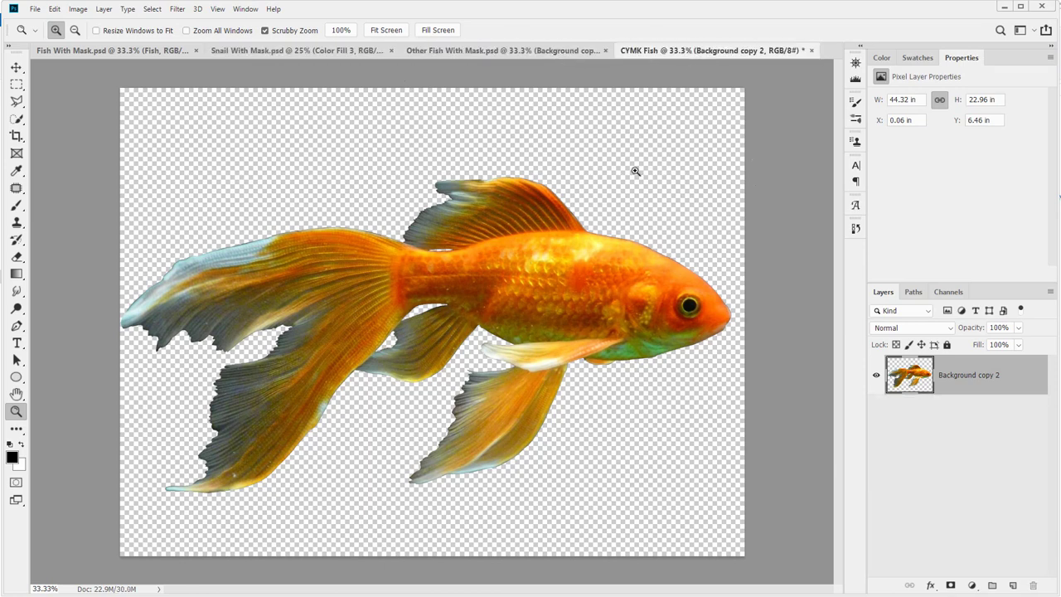
Convert the document to the Working CMYK - U.S. Web Coated (SWOP) v2 profile with black point compensation enabled.
click(78, 9)
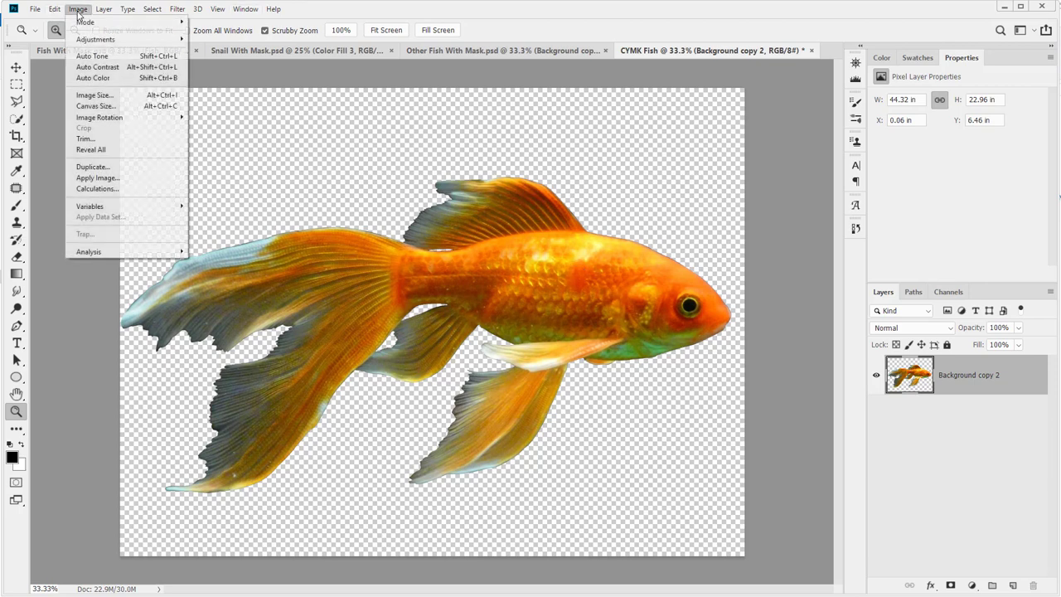
mouse_move(75, 24)
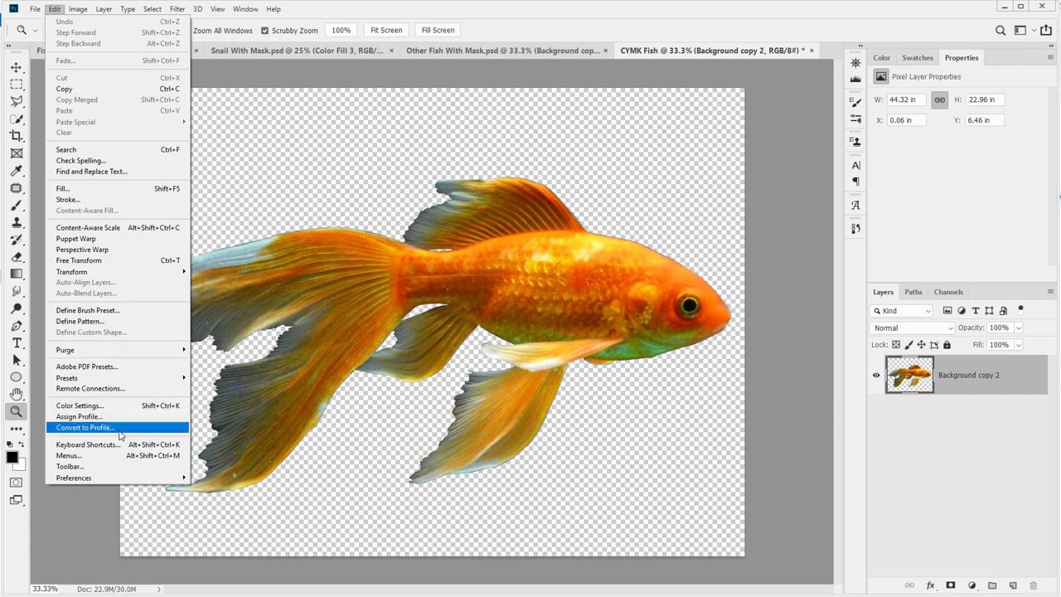
click(87, 427)
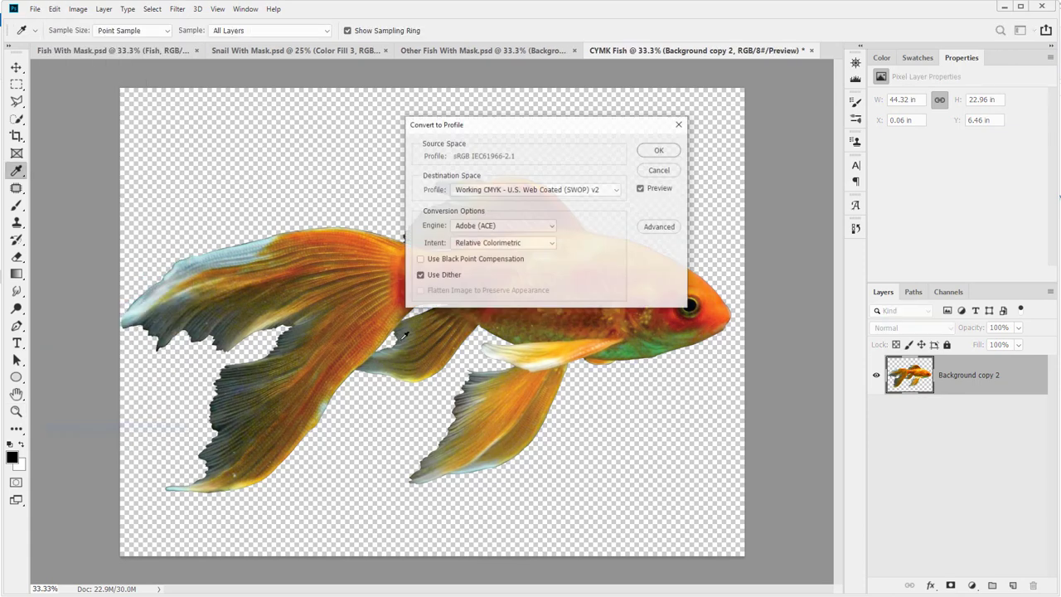
click(457, 259)
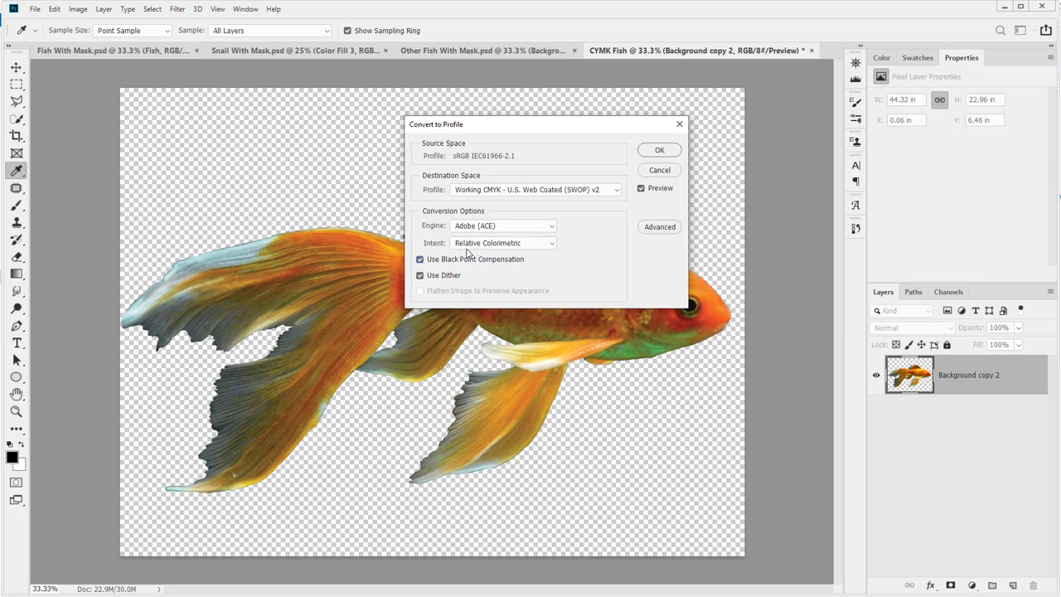
click(652, 151)
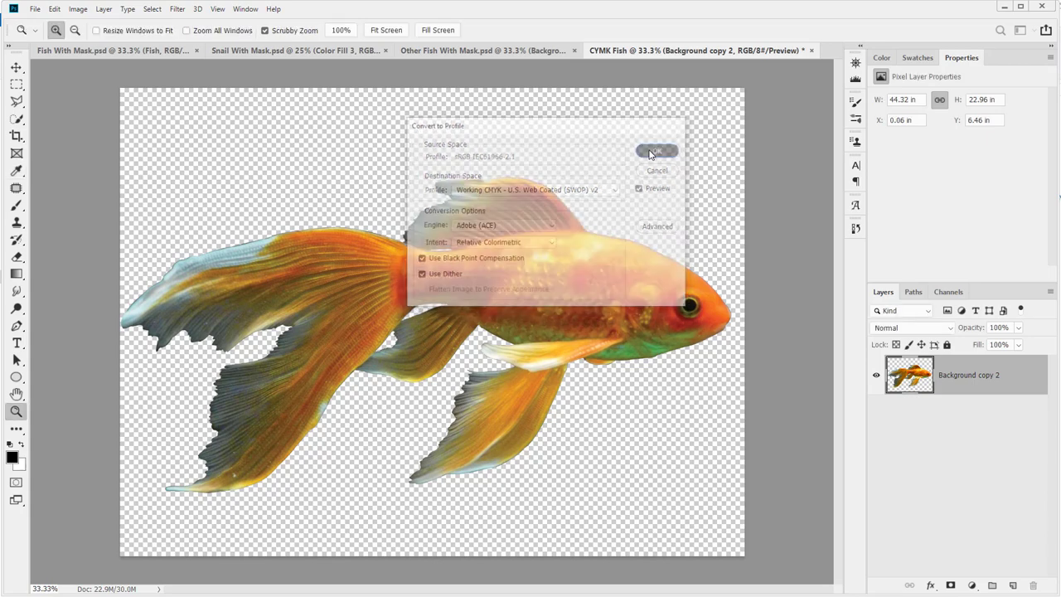
Compare the fish's colors between the RGB document and the CMYK document.
click(460, 52)
click(685, 51)
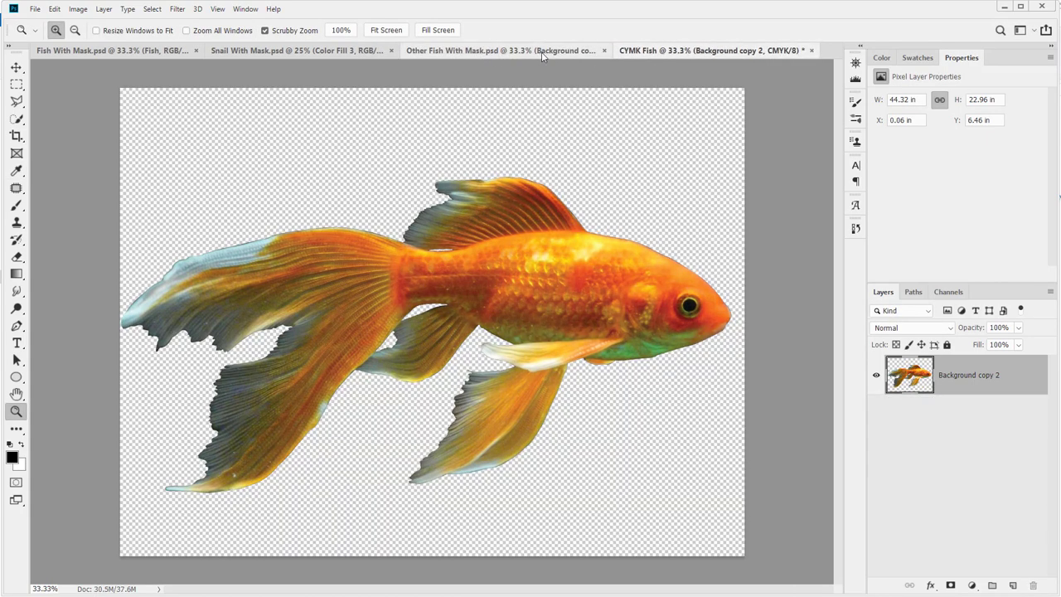
click(542, 52)
click(659, 51)
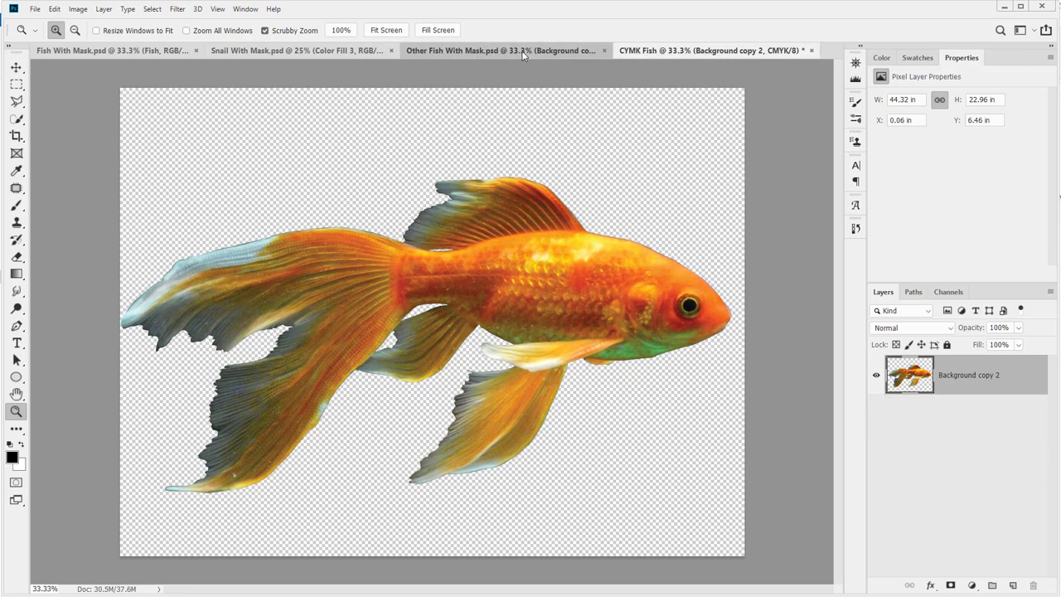
click(522, 51)
click(663, 52)
click(605, 51)
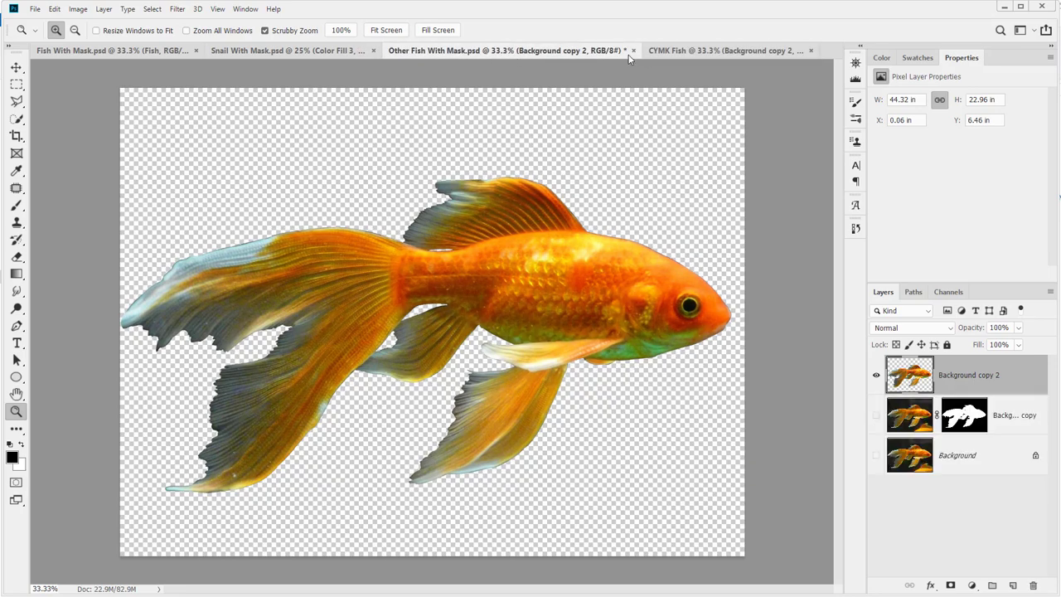
Examine the color channels of the Other Fish With Mask document and those of the CYMK Fish document.
click(949, 294)
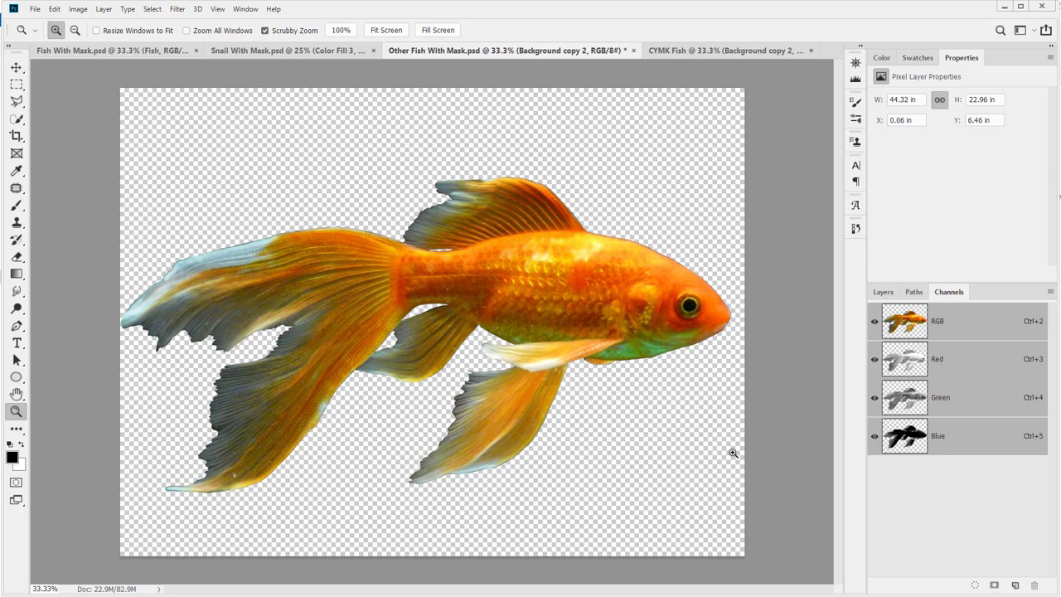
click(672, 50)
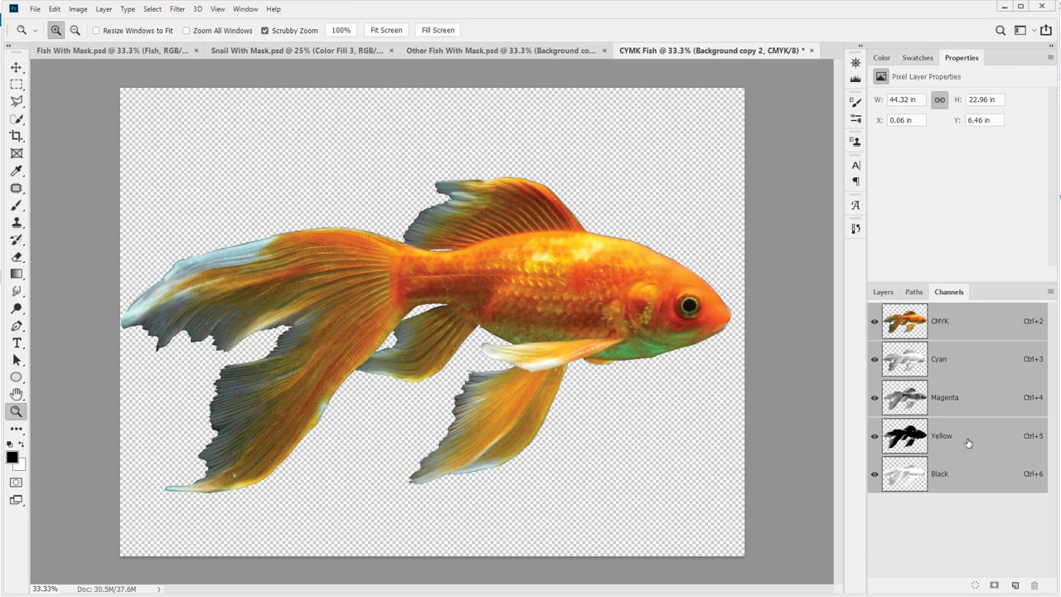
click(235, 9)
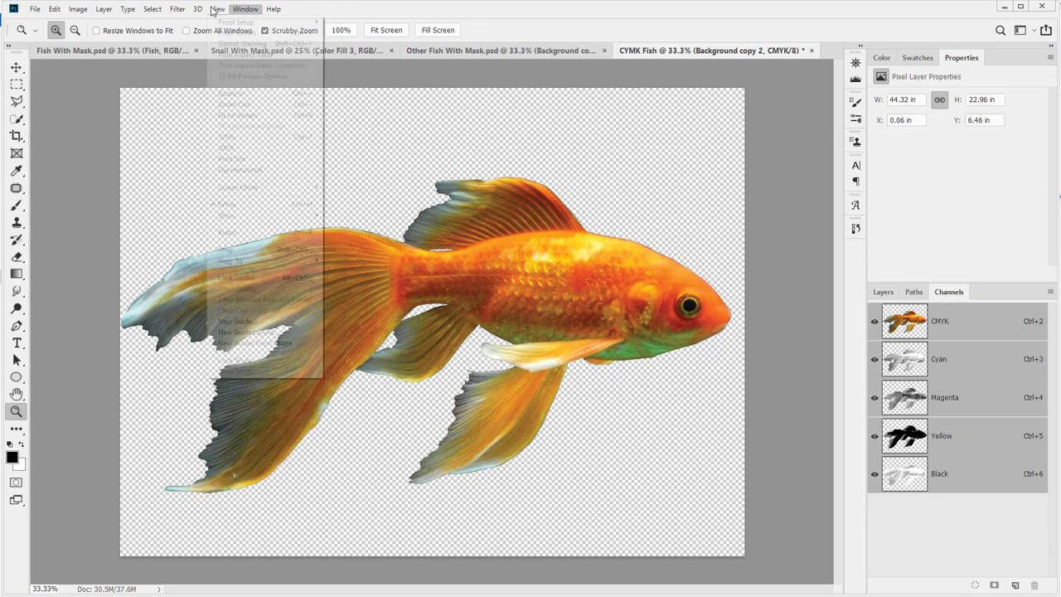
click(179, 10)
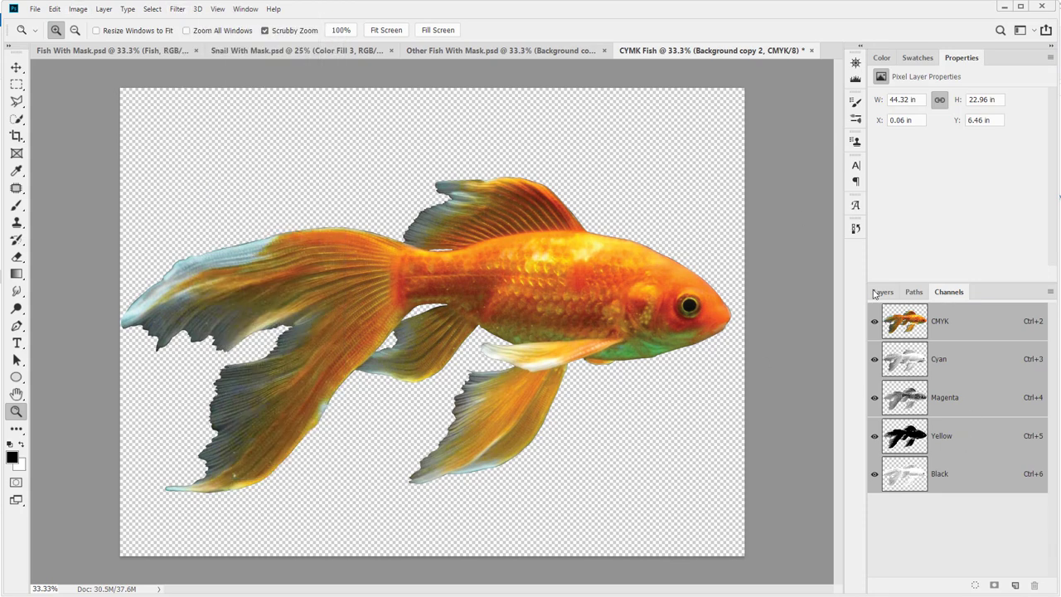
Convert the fish layer in the CYMK Fish document to a smart object.
click(884, 292)
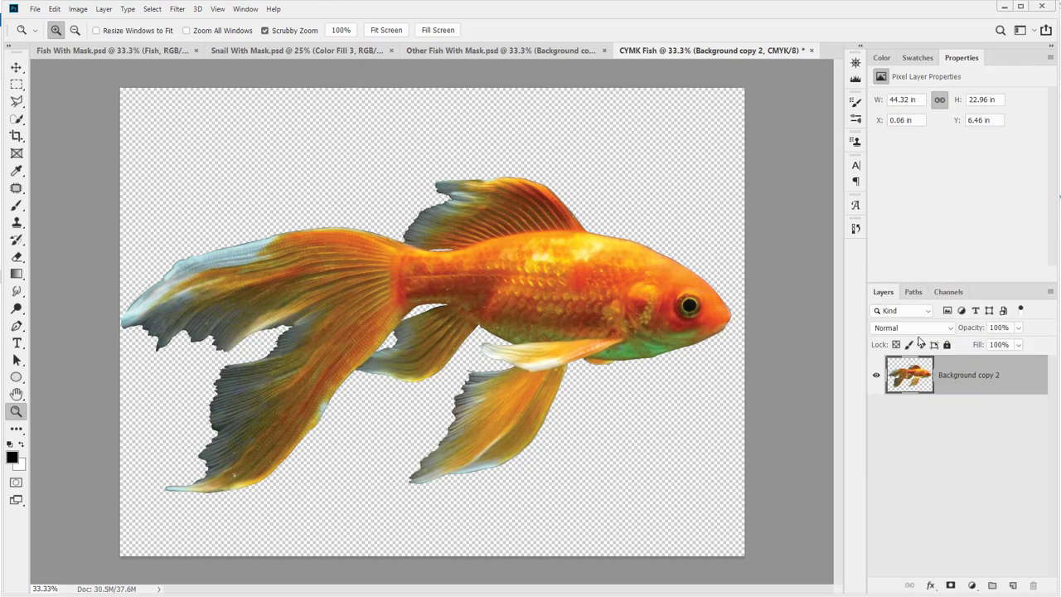
right_click(987, 392)
click(948, 270)
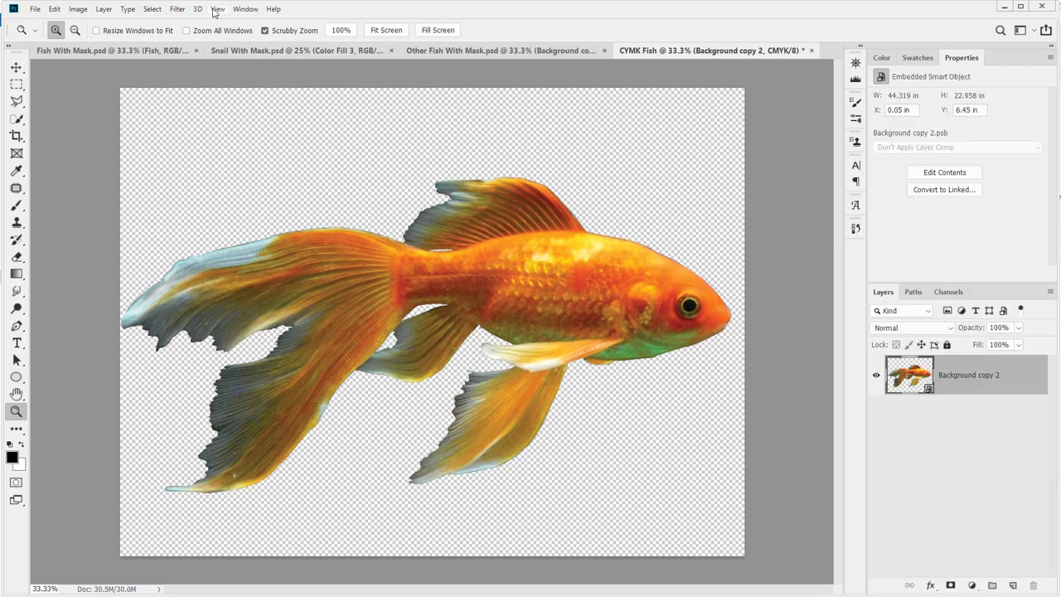
click(177, 9)
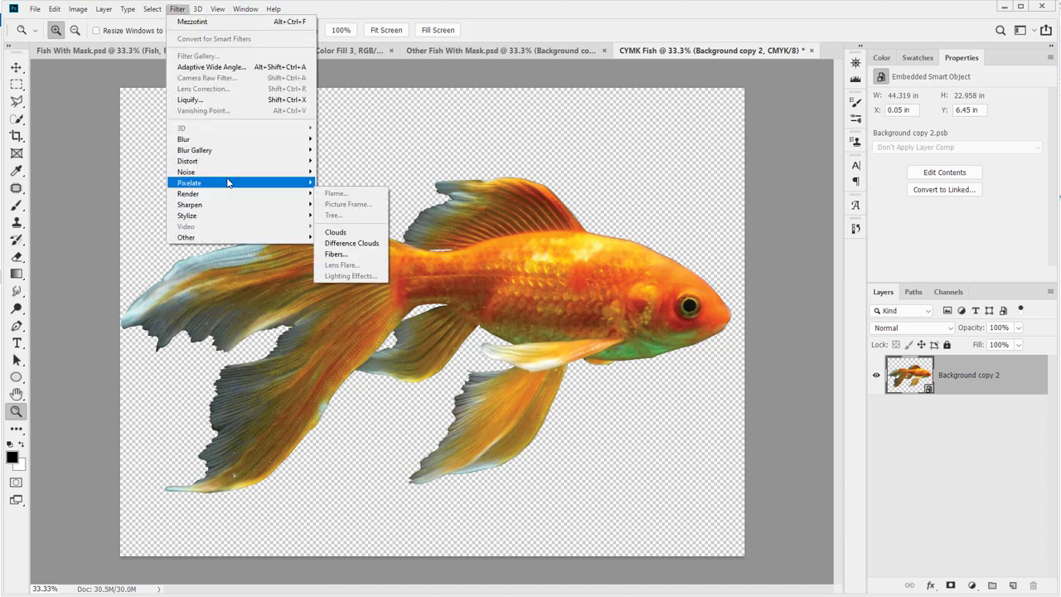
mouse_move(227, 182)
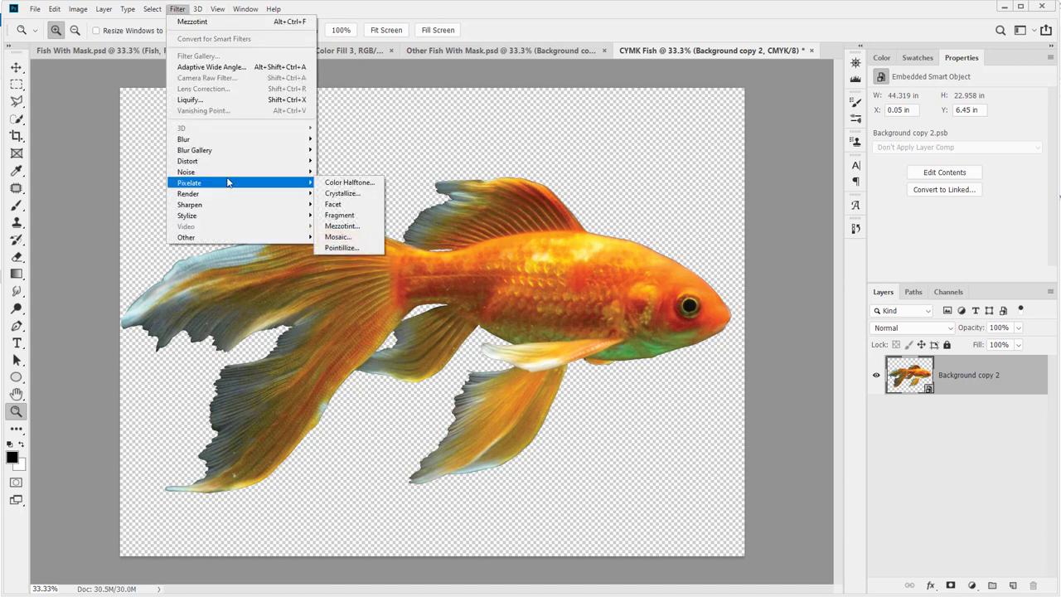
click(350, 183)
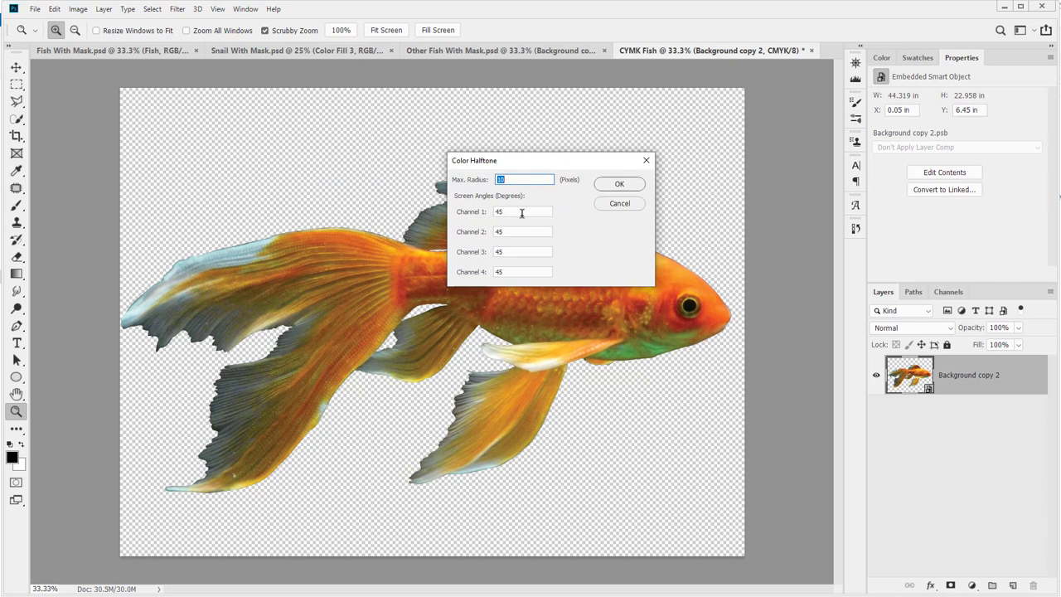
click(616, 204)
Apply a Color Halftone filter to the fish smart object with a 10-pixel maximum radius and 45-degree screen angles for all four channels.
click(946, 292)
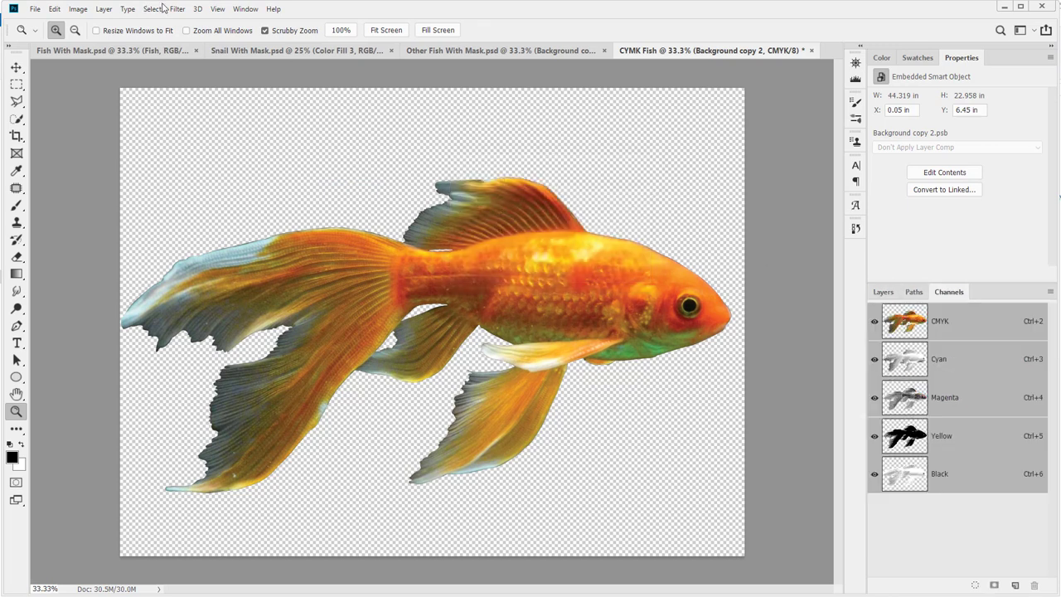
click(248, 11)
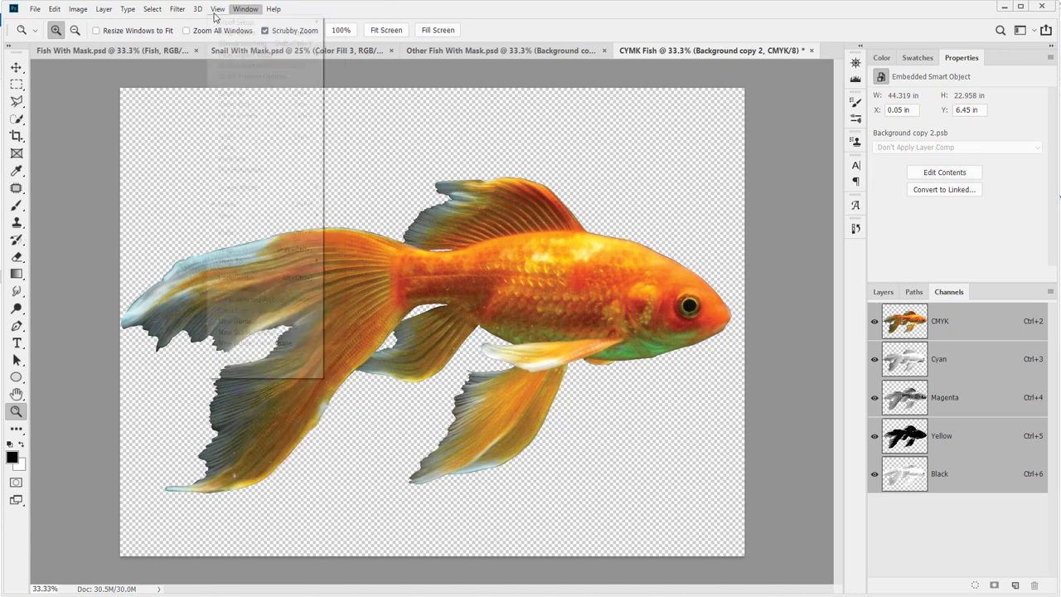
mouse_move(180, 14)
mouse_move(220, 184)
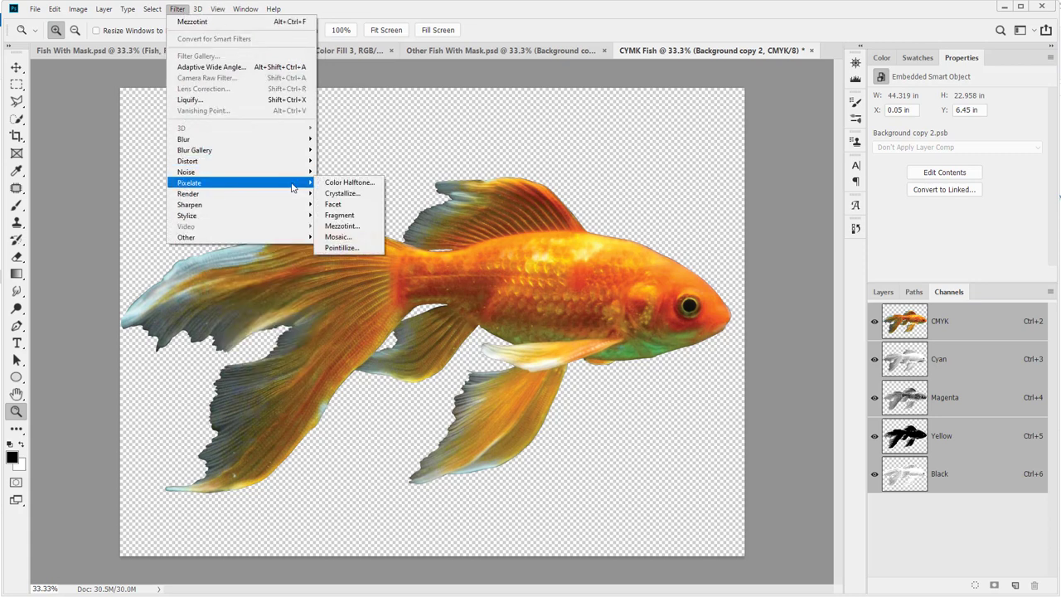
click(341, 184)
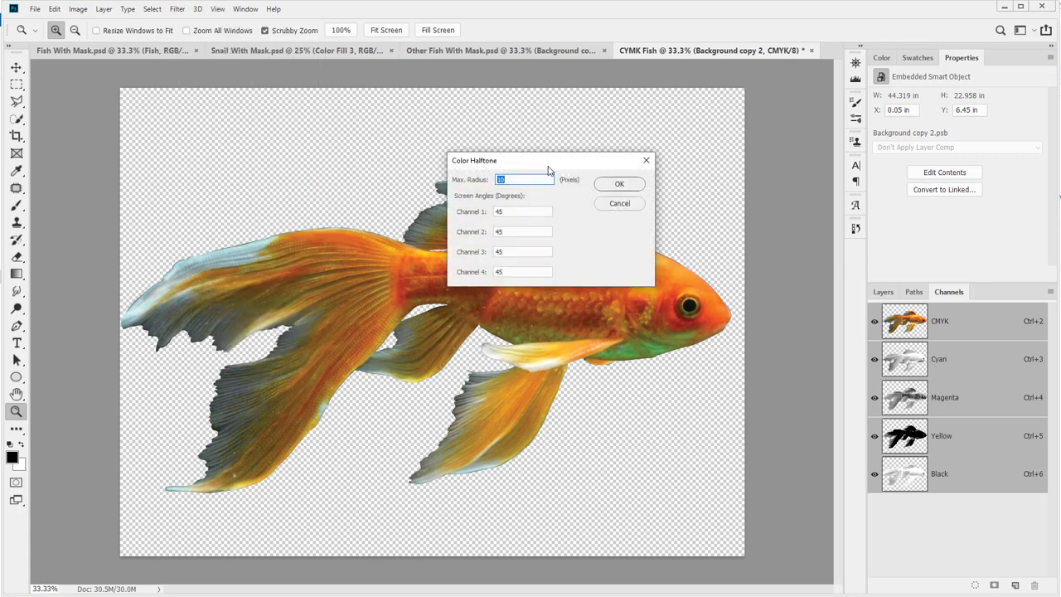
drag(548, 170, 676, 385)
click(657, 427)
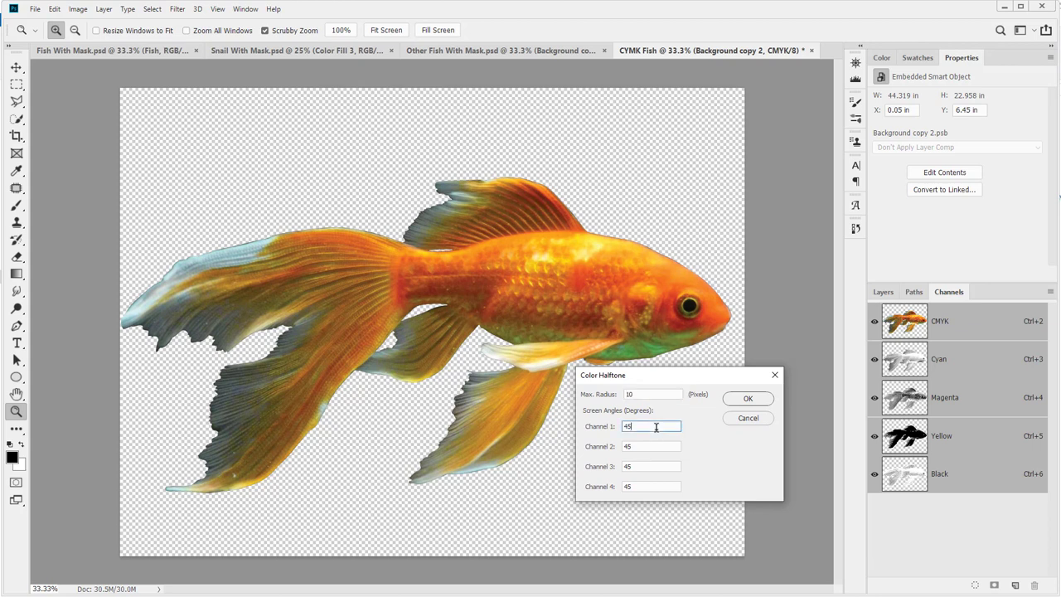
click(655, 448)
click(655, 464)
click(657, 488)
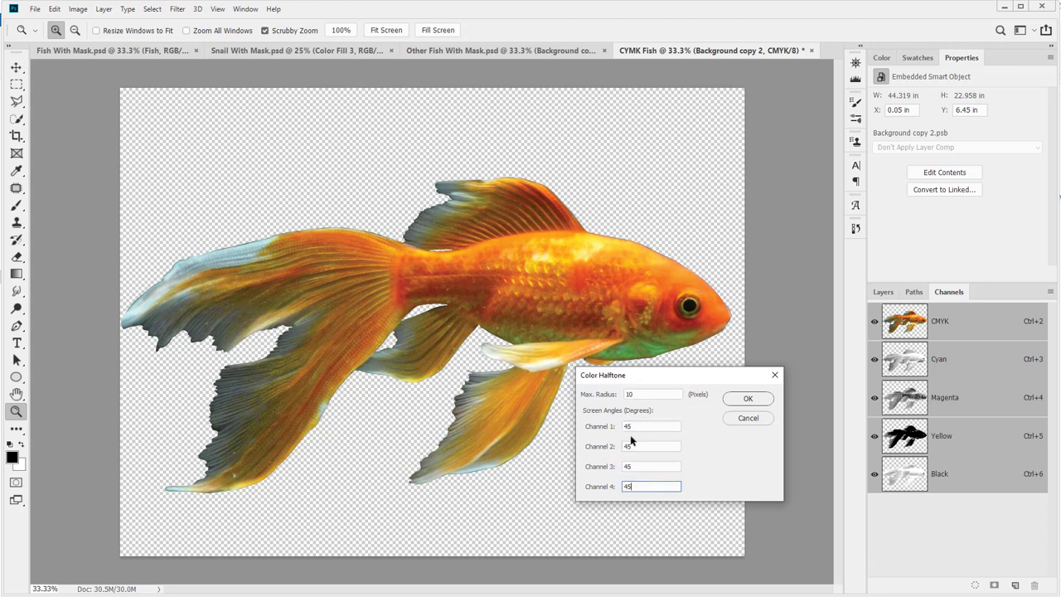
click(748, 399)
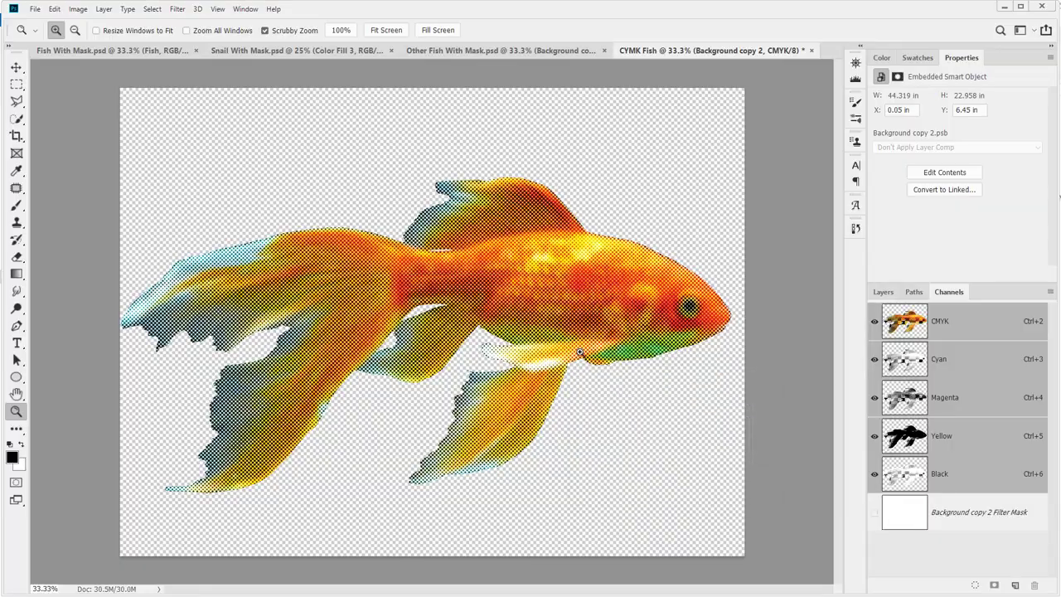
Examine the halftone dots on the fish up close and review the Color Halftone smart filter's settings.
drag(484, 271, 565, 344)
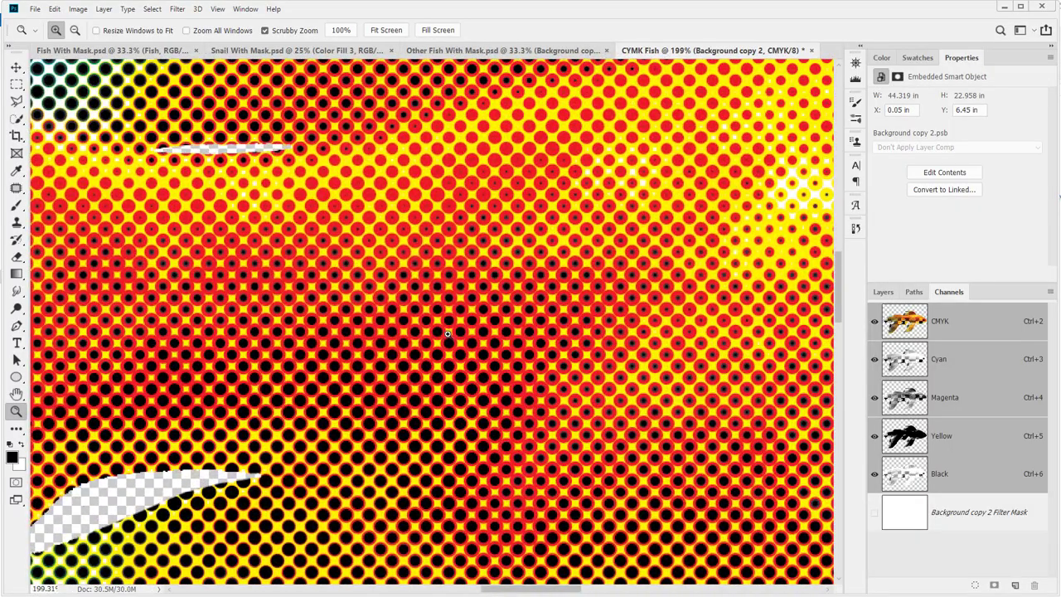
drag(538, 363, 458, 351)
key(ctrl+0)
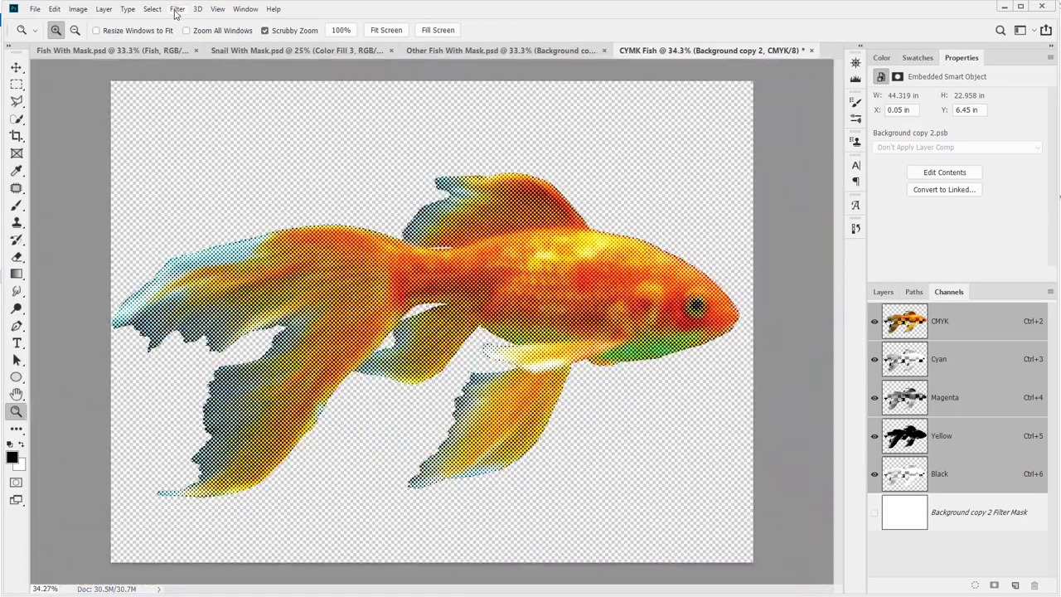
click(883, 292)
double_click(941, 439)
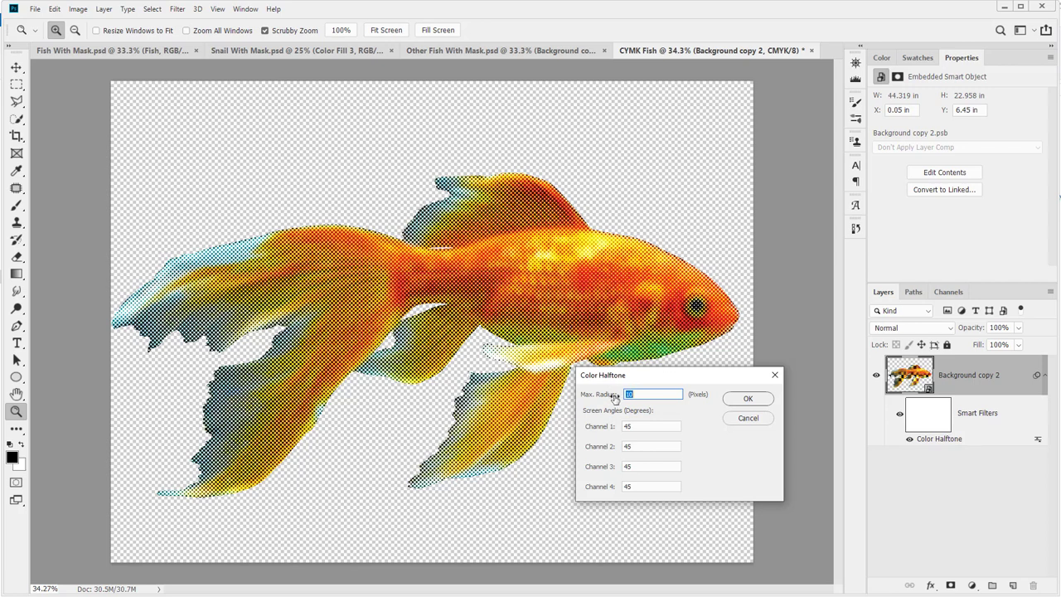
click(749, 418)
drag(454, 270, 544, 350)
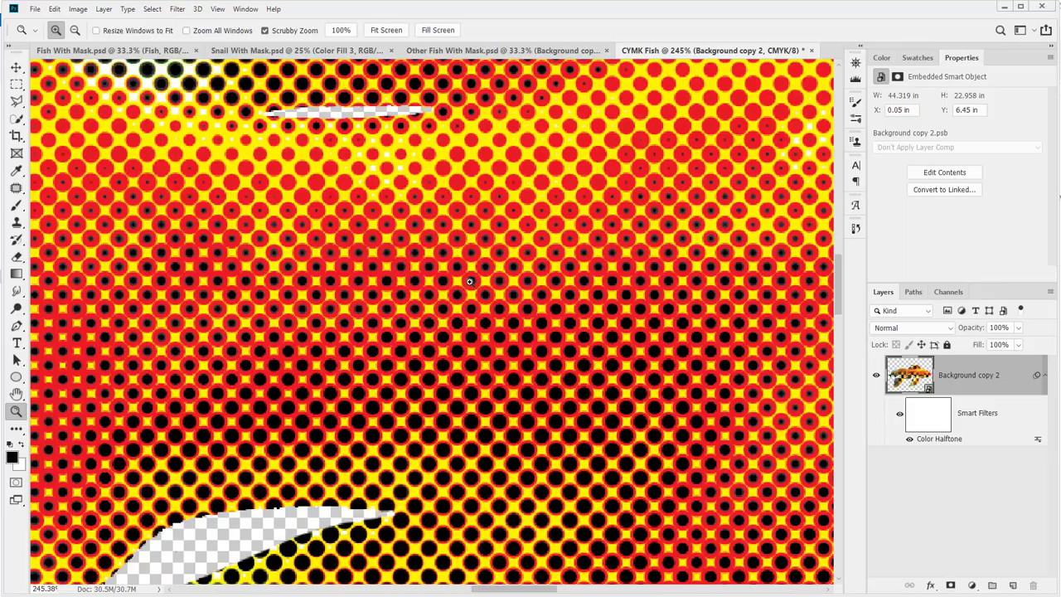
drag(470, 282, 365, 276)
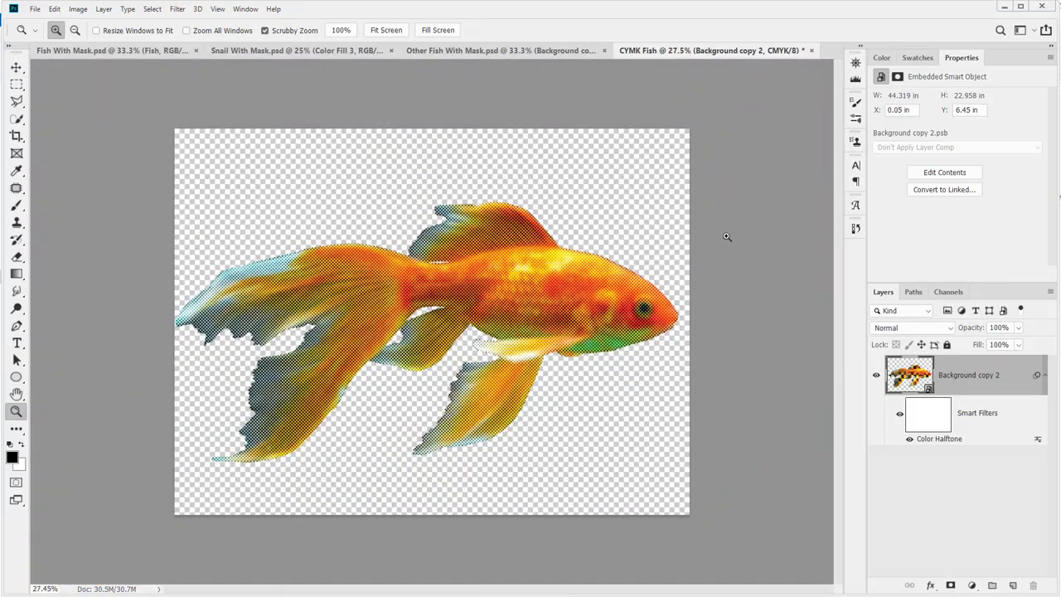
Undo the Color Halftone filter and reapply it to the fish smart object with a 4-pixel maximum radius.
key(ctrl+z)
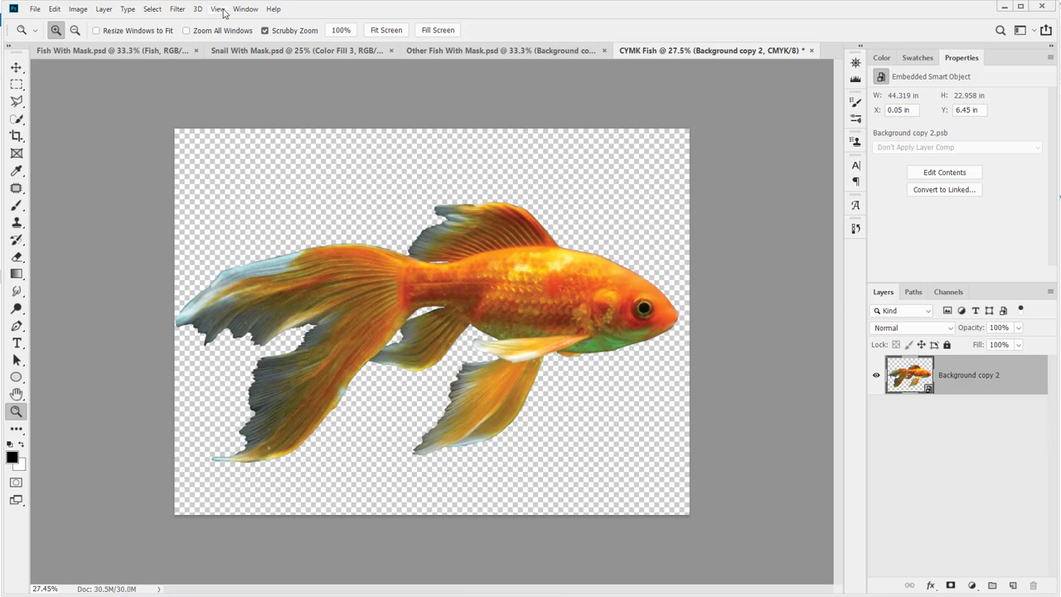
click(219, 10)
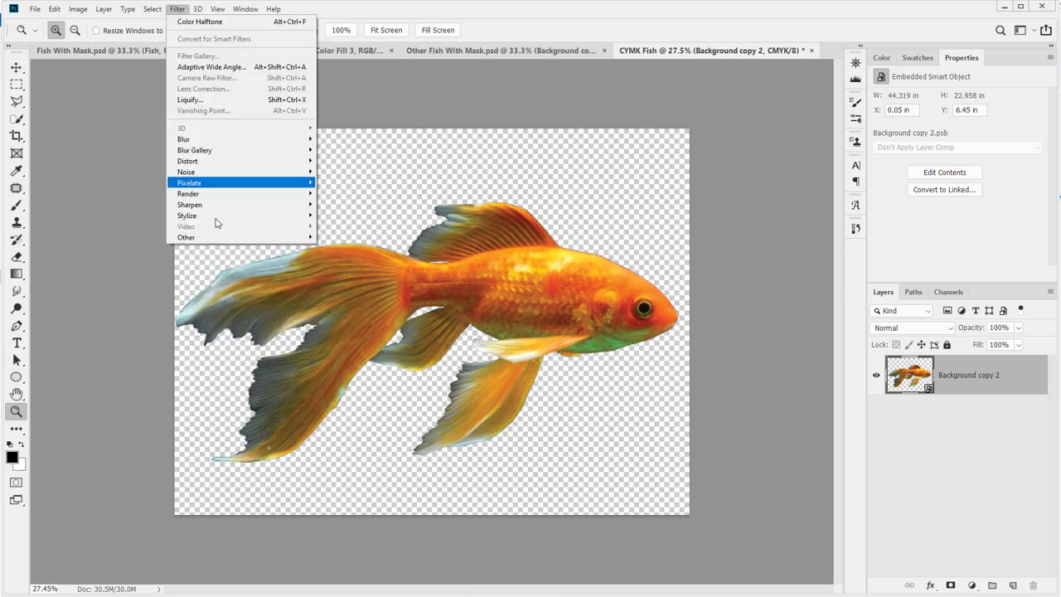
mouse_move(313, 180)
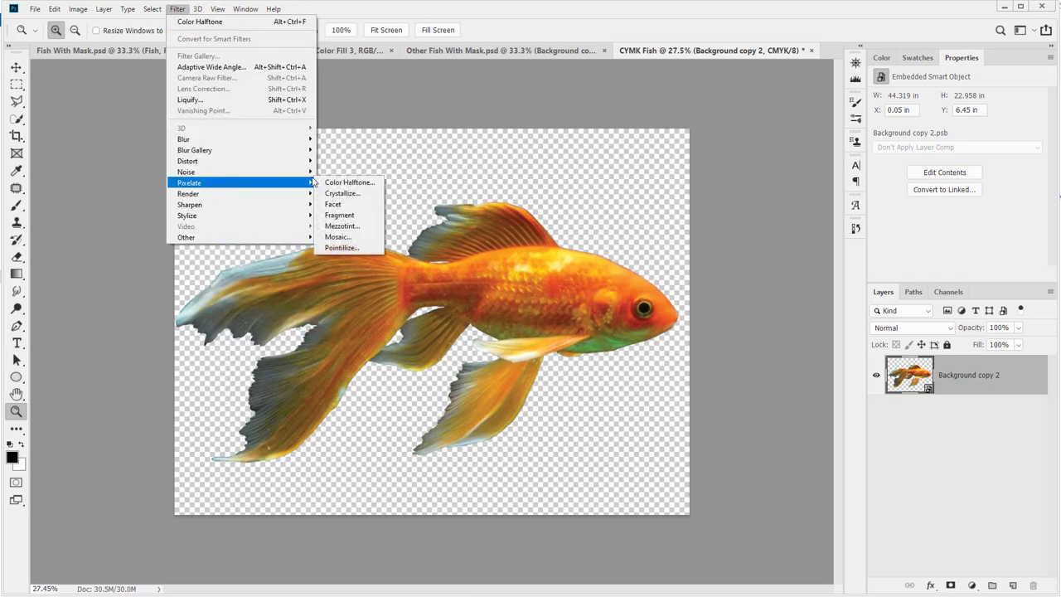
click(350, 183)
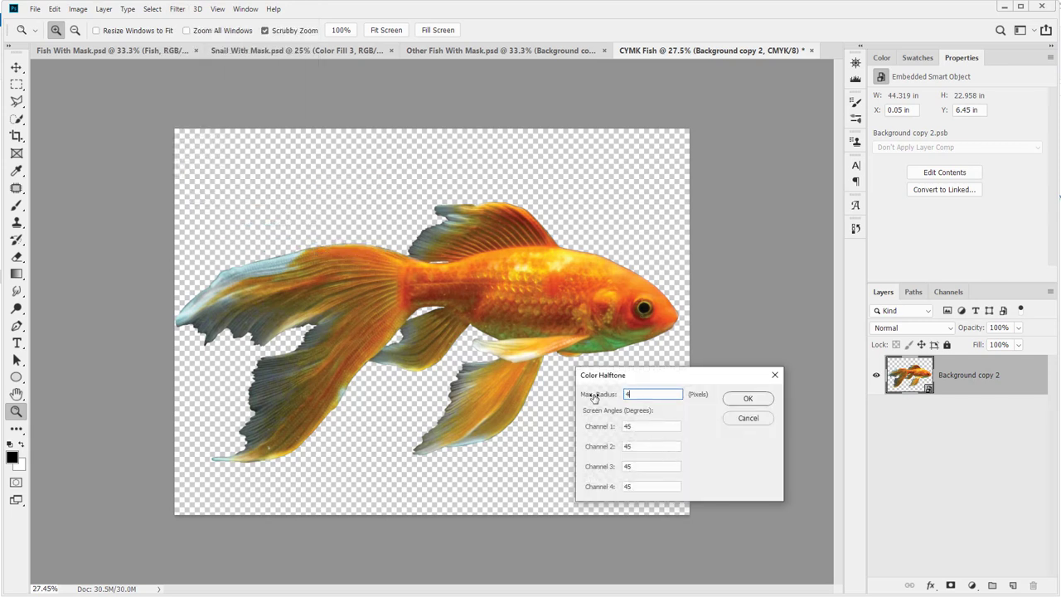
key(Return)
Examine the finer halftone dots across the fish's body and lower fin up close.
drag(482, 269, 593, 310)
key(space)
drag(590, 373, 470, 149)
drag(614, 305, 577, 150)
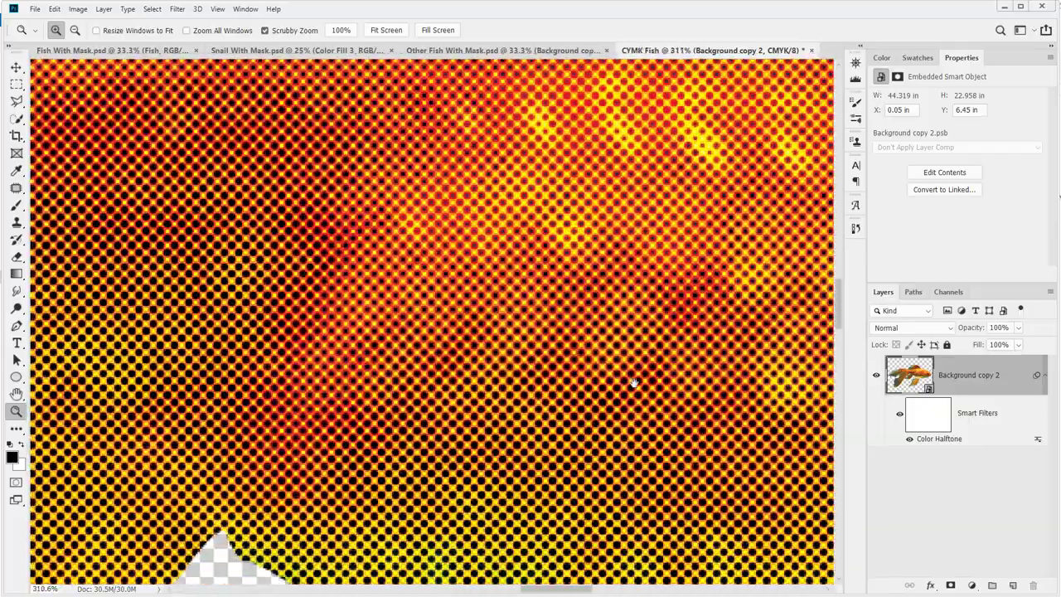
drag(633, 383, 589, 300)
drag(606, 492, 425, 370)
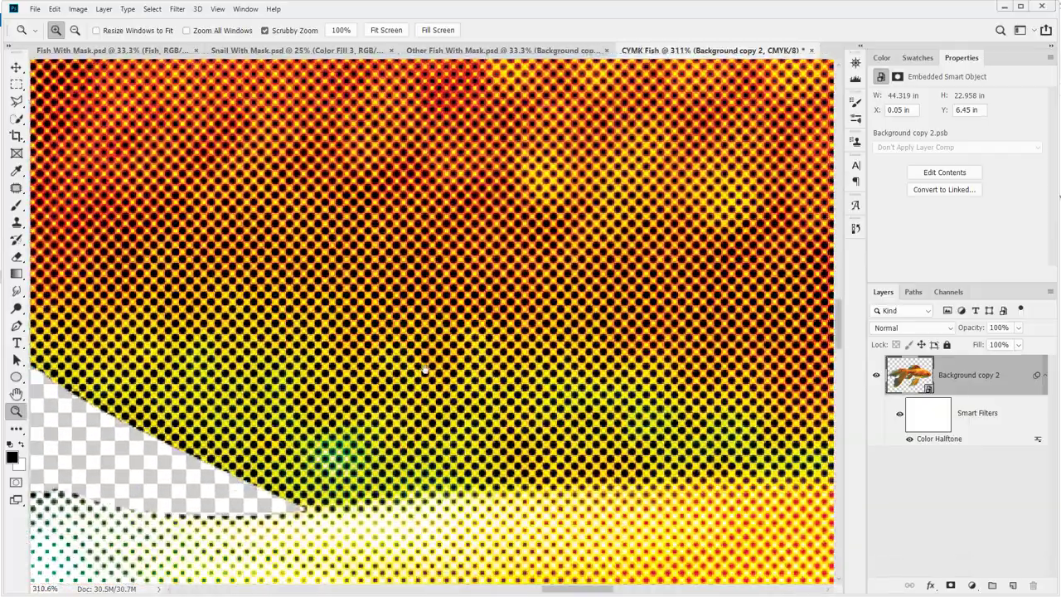
drag(633, 458, 495, 441)
drag(723, 431, 585, 301)
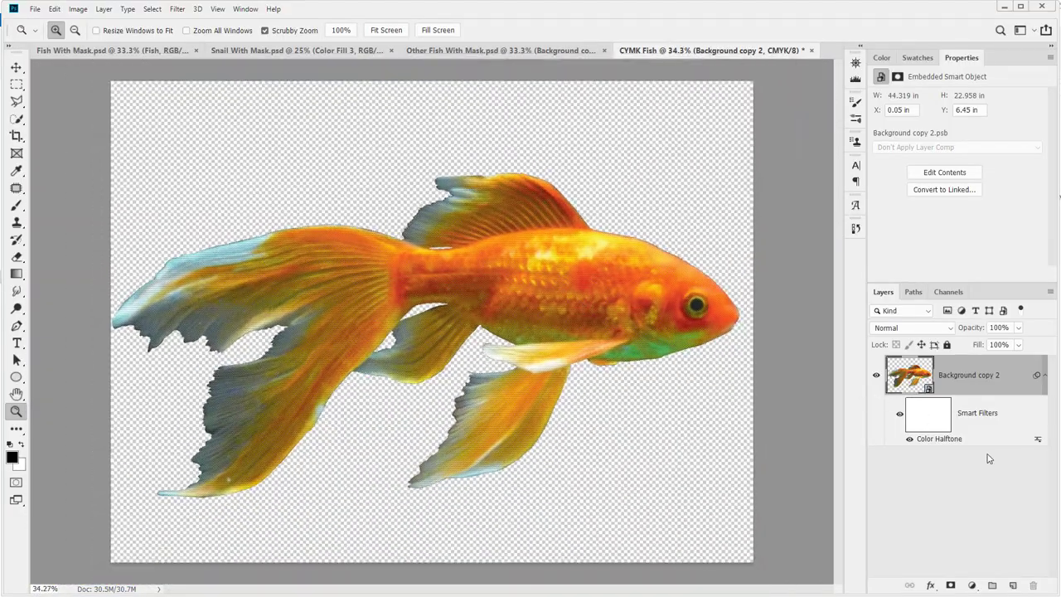
Edit the Color Halftone smart filter to a 10-pixel maximum radius, with screen angles of 105 degrees for Channel 1 and 75 for Channel 2.
double_click(946, 439)
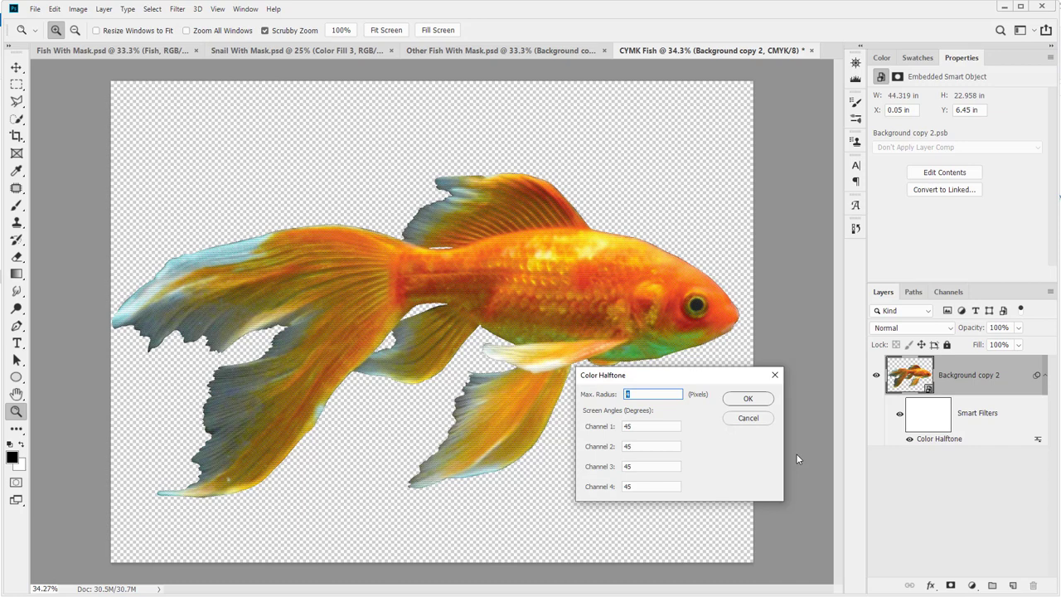
click(646, 426)
double_click(642, 426)
key(Tab)
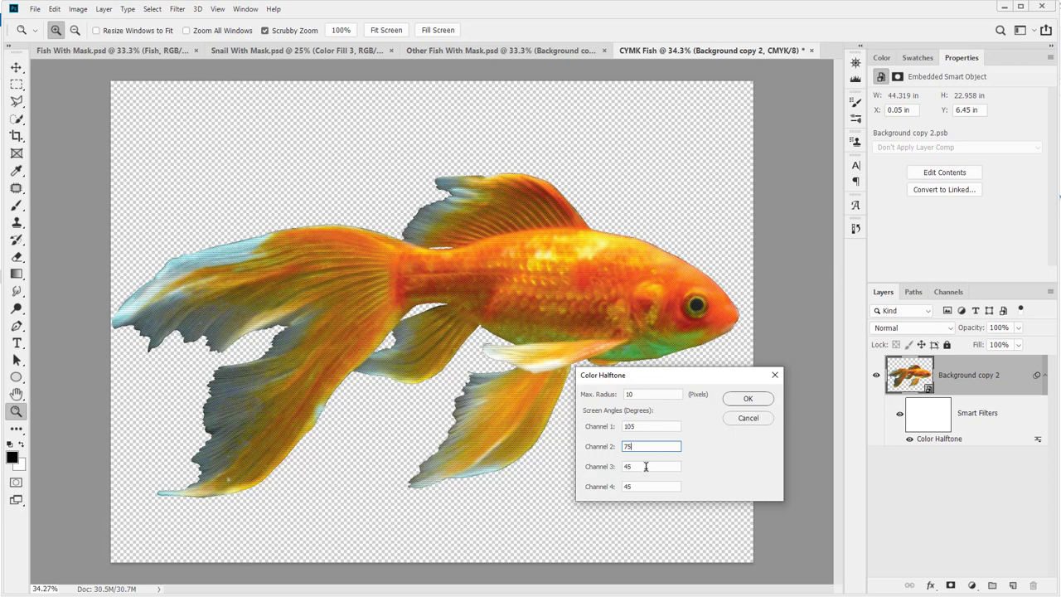
key(Tab)
click(740, 396)
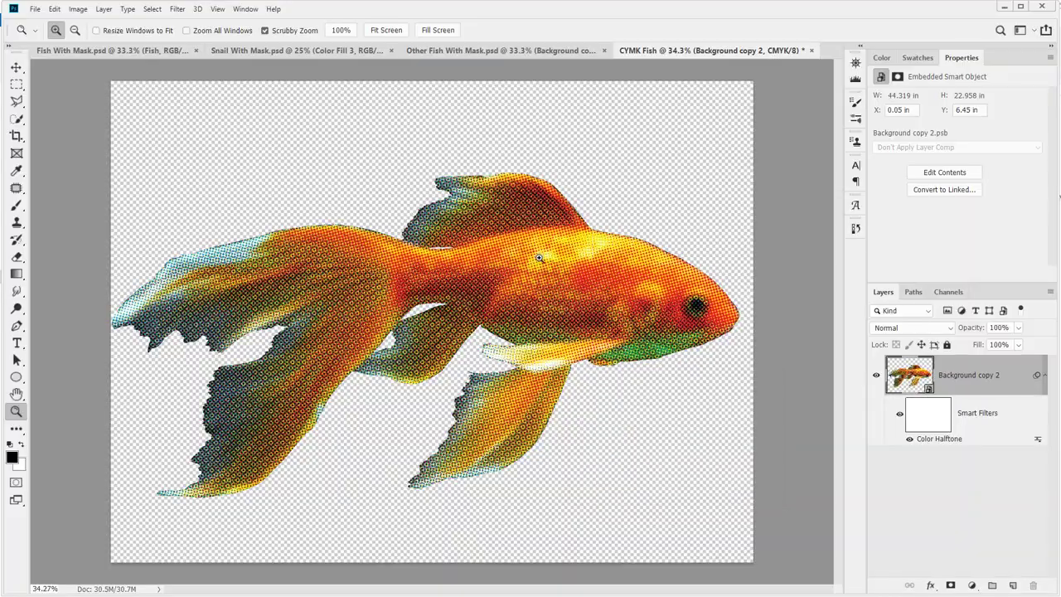
Examine the halftone dots in the composite image and in the individual Cyan, Magenta, Yellow and Black channels.
drag(539, 259, 574, 300)
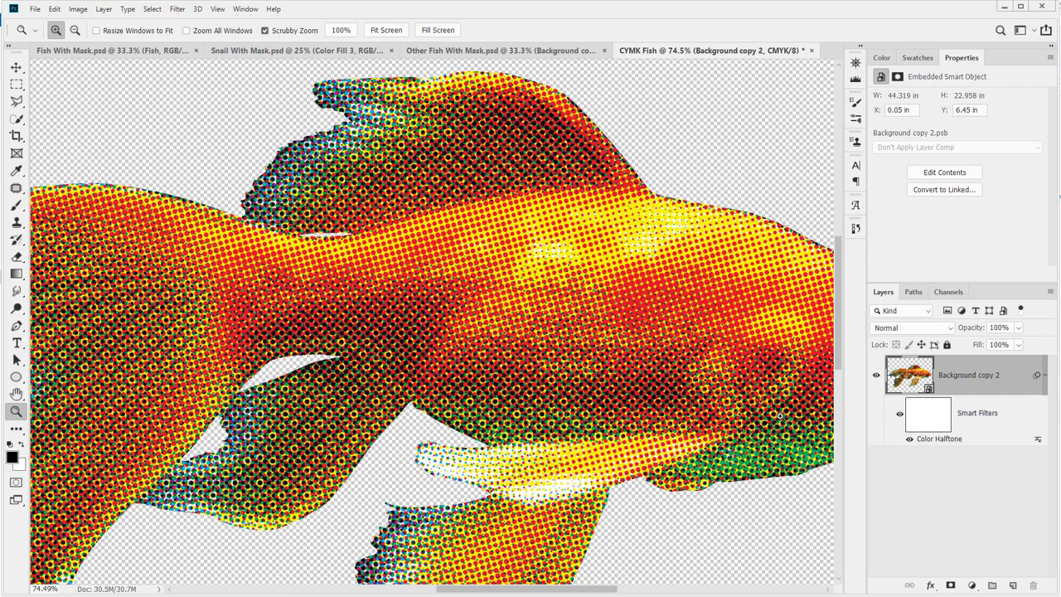
drag(772, 417, 307, 405)
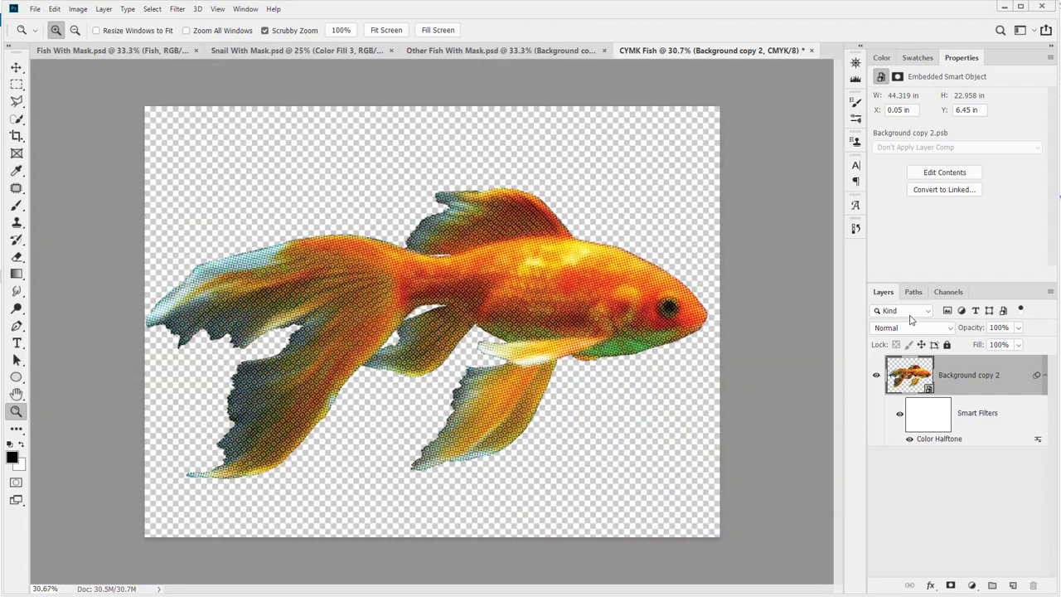
click(947, 294)
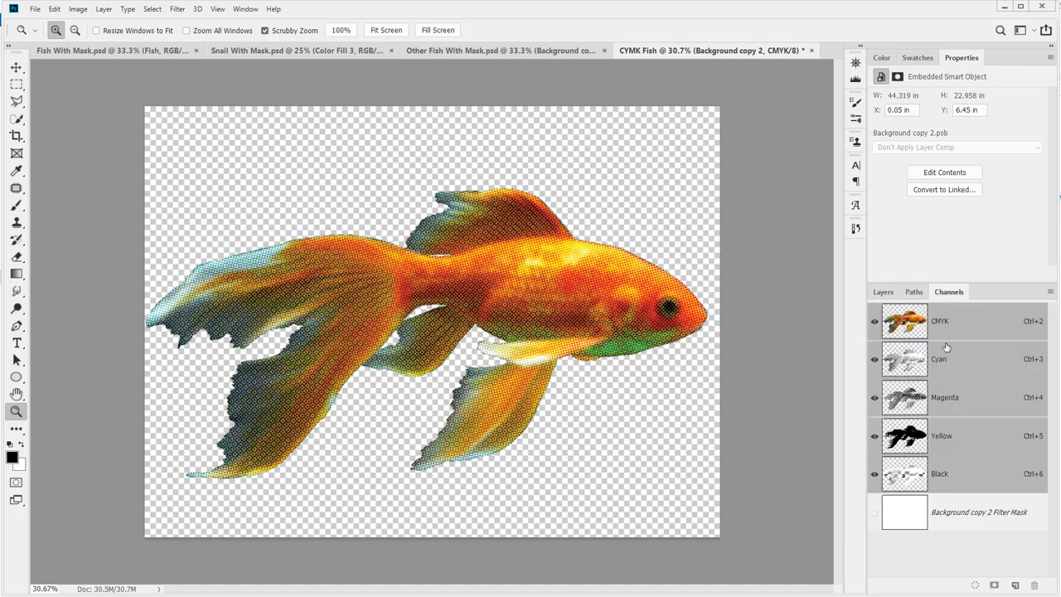
click(947, 359)
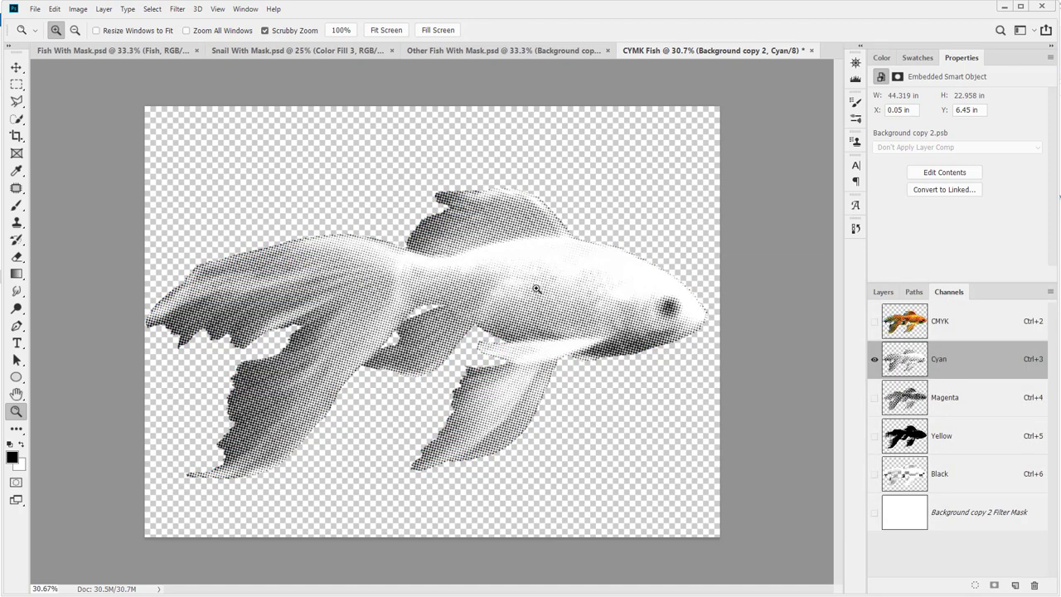
drag(535, 290, 551, 293)
click(875, 398)
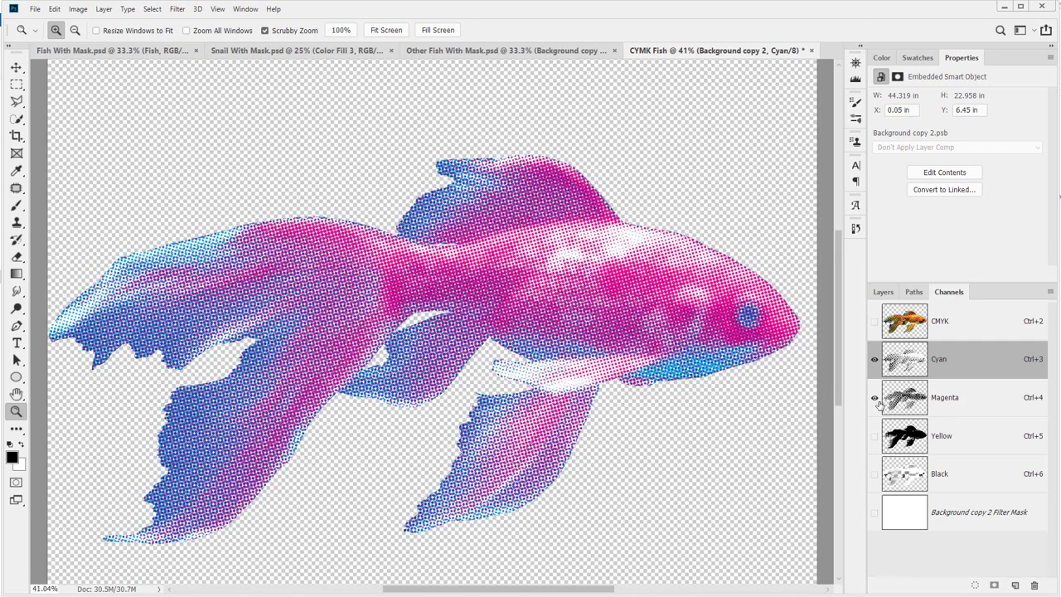
click(874, 360)
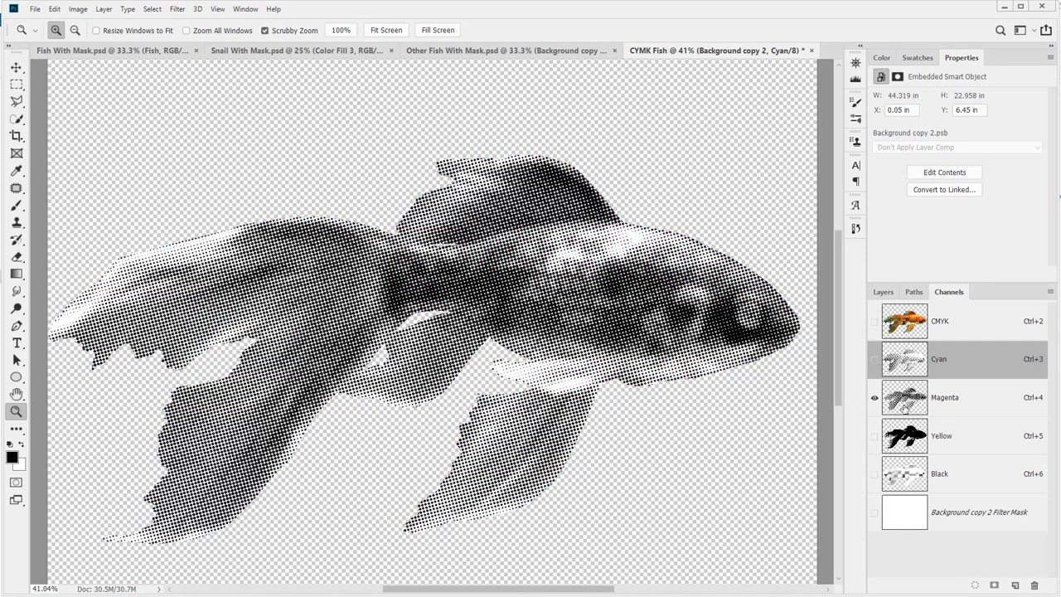
click(908, 411)
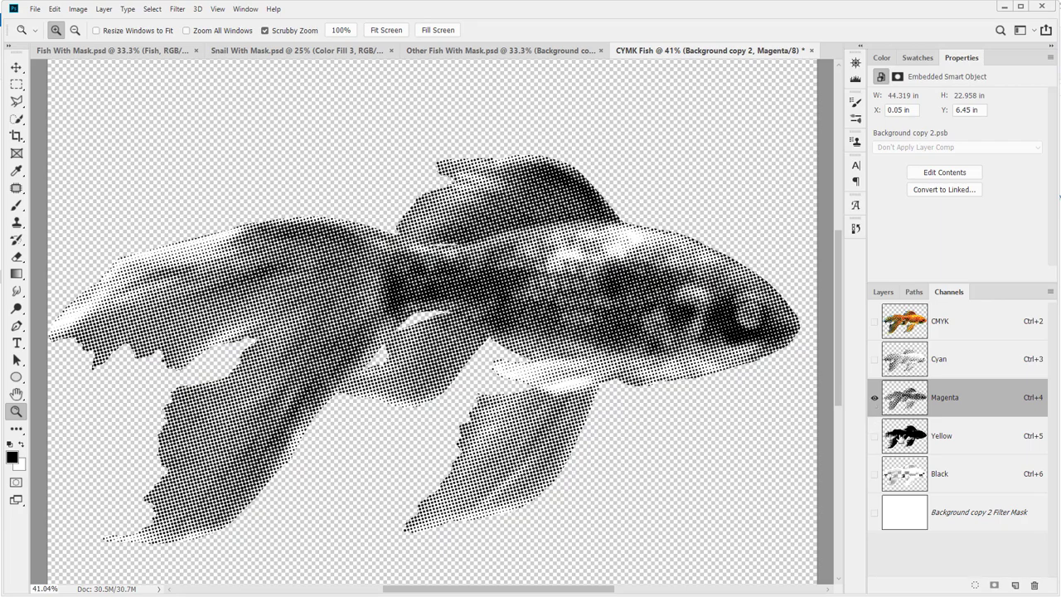
click(901, 440)
drag(580, 365, 535, 372)
click(897, 479)
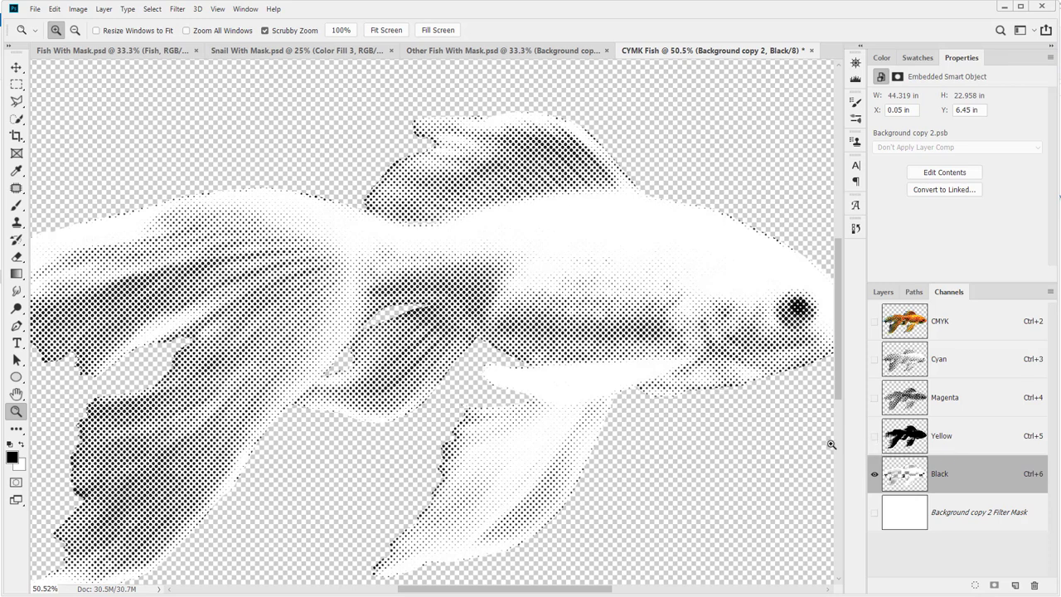
drag(873, 440, 869, 342)
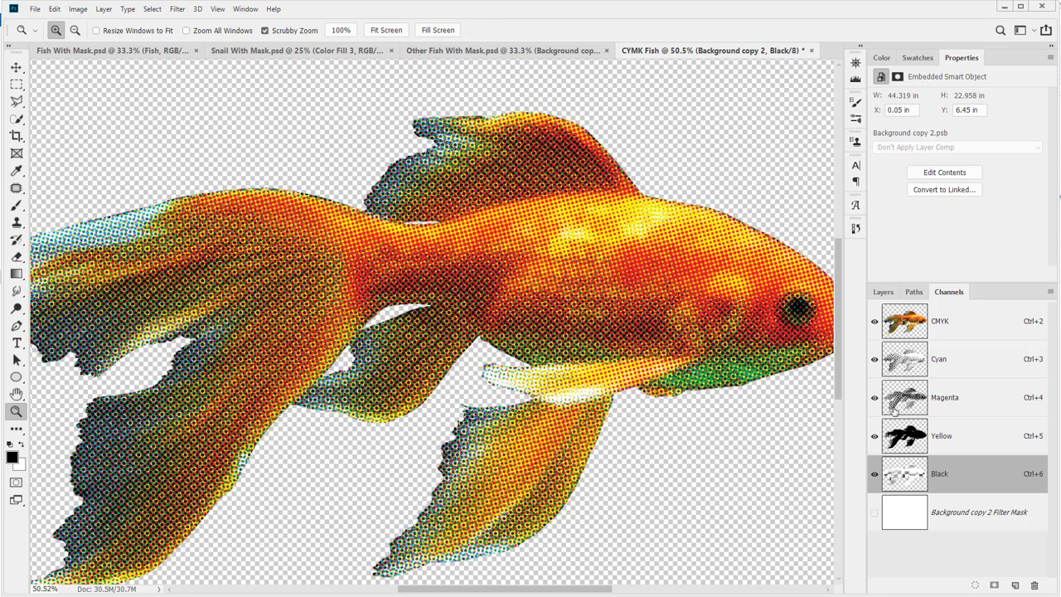
Compare the fish with the Black channel hidden and shown.
click(874, 474)
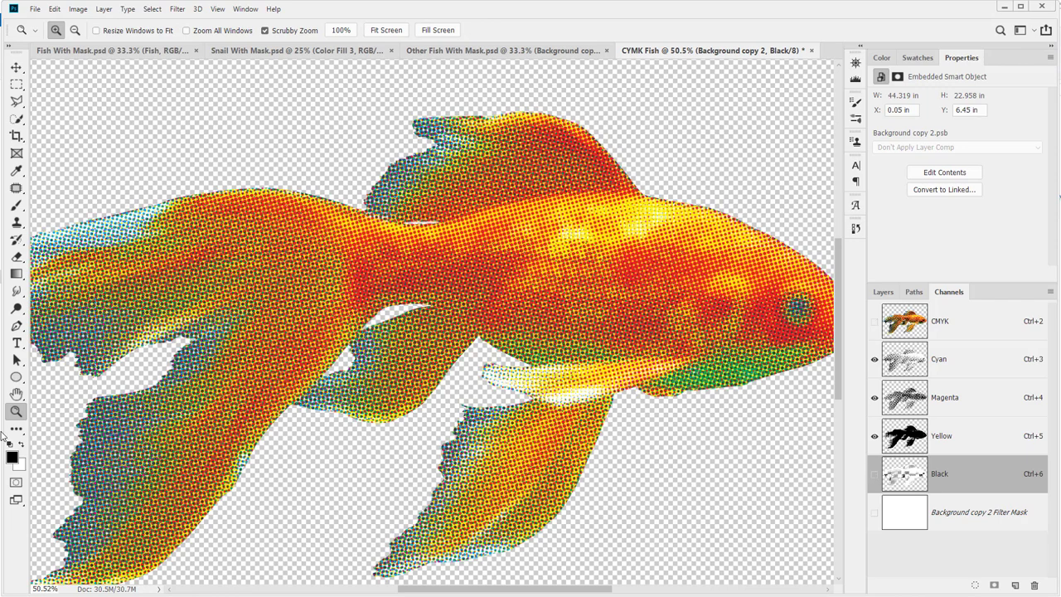
alt+click(575, 296)
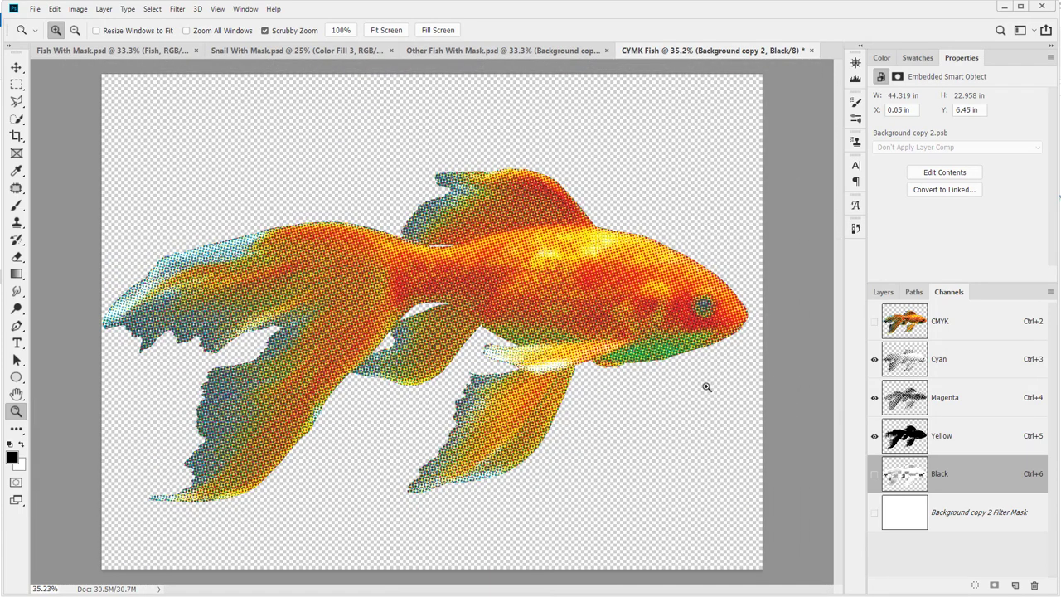
click(875, 476)
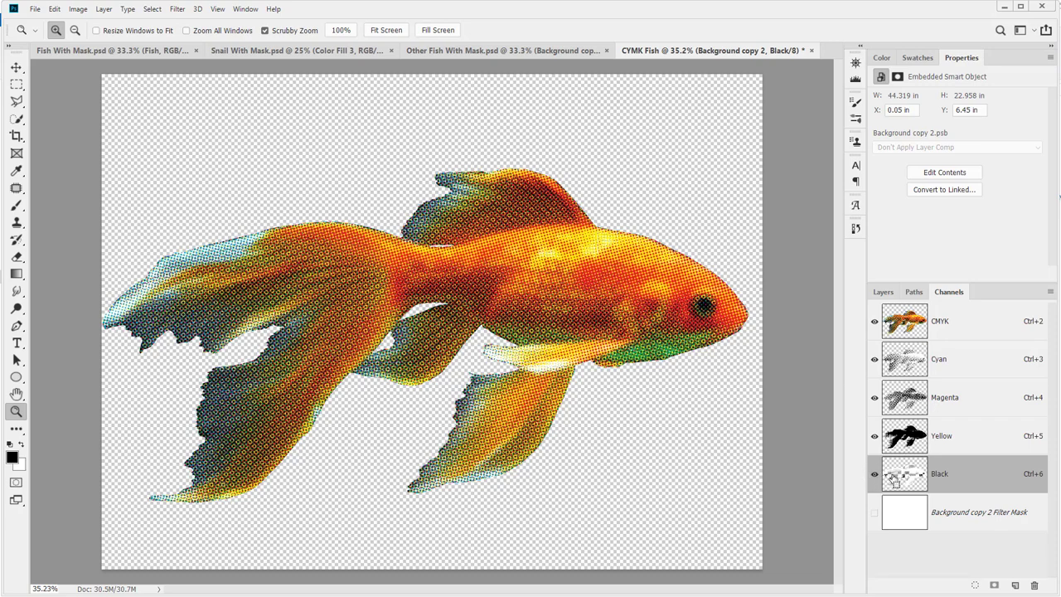
Load the Black channel as a selection, invert it and try to move the selected pixels.
ctrl+click(894, 480)
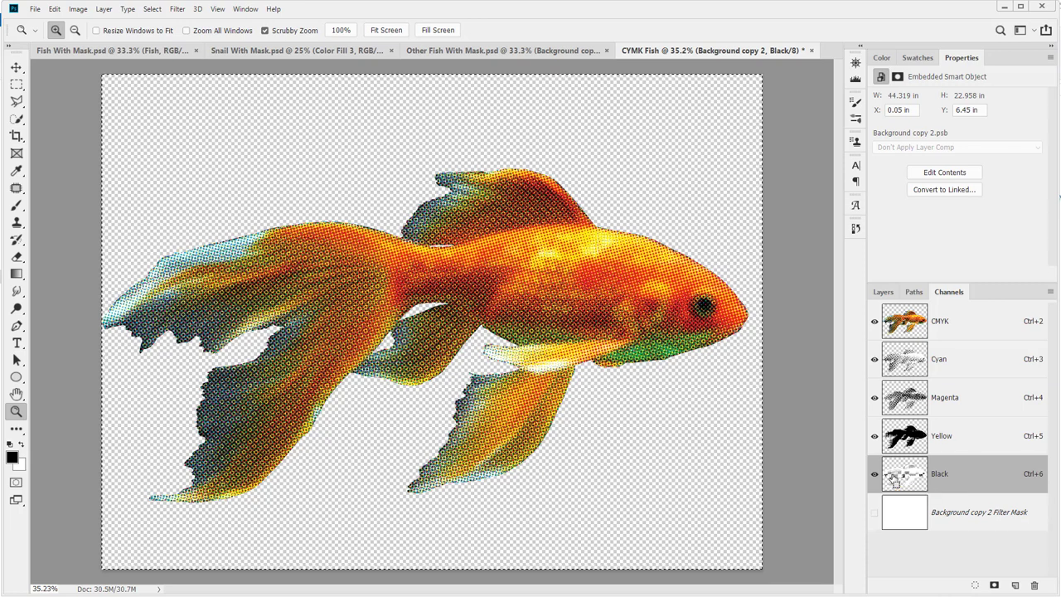
key(v)
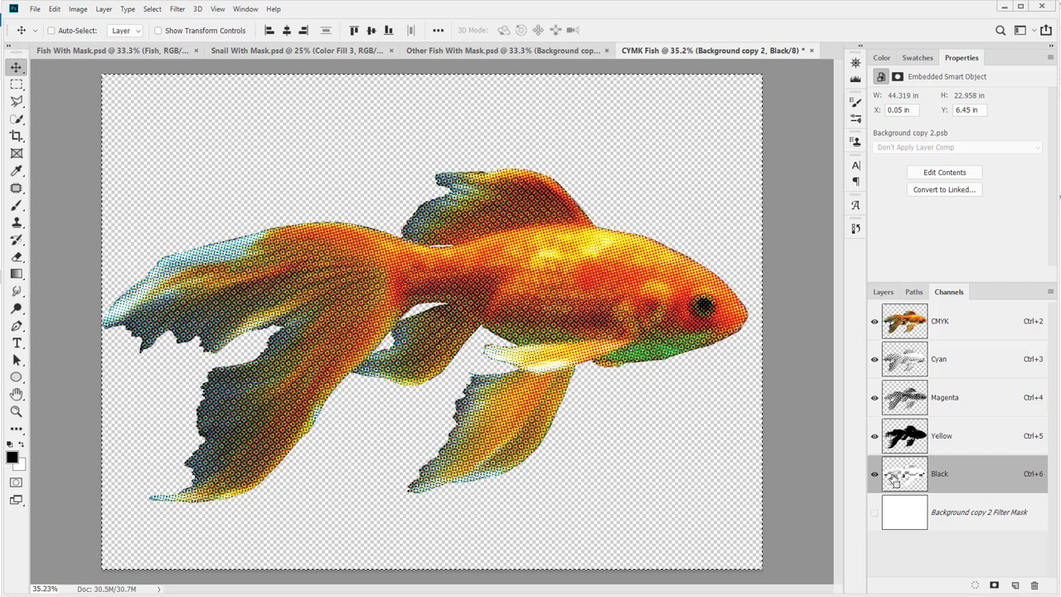
key(ctrl+shift+i)
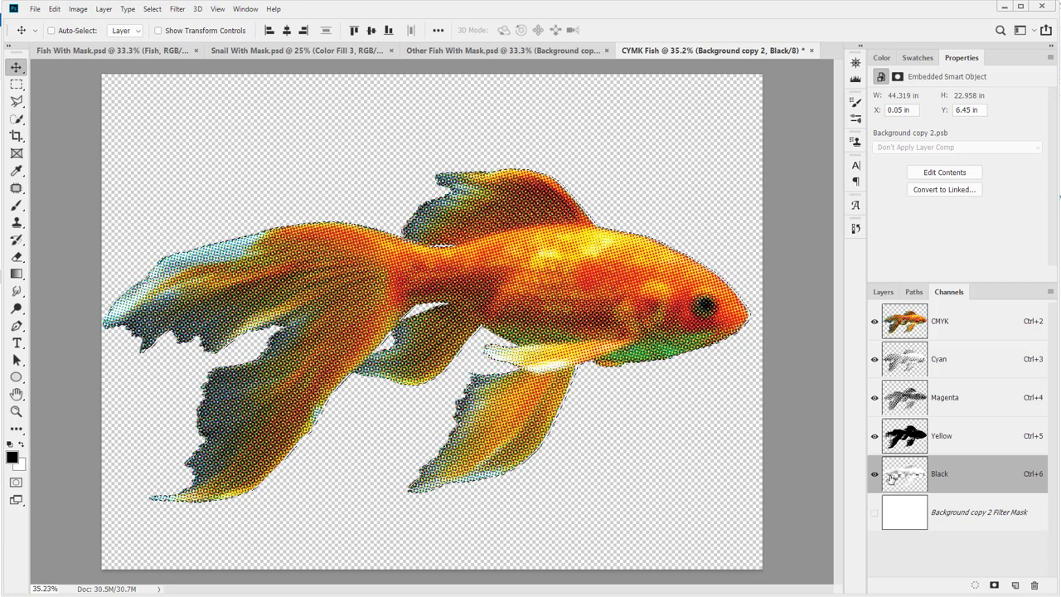
click(521, 420)
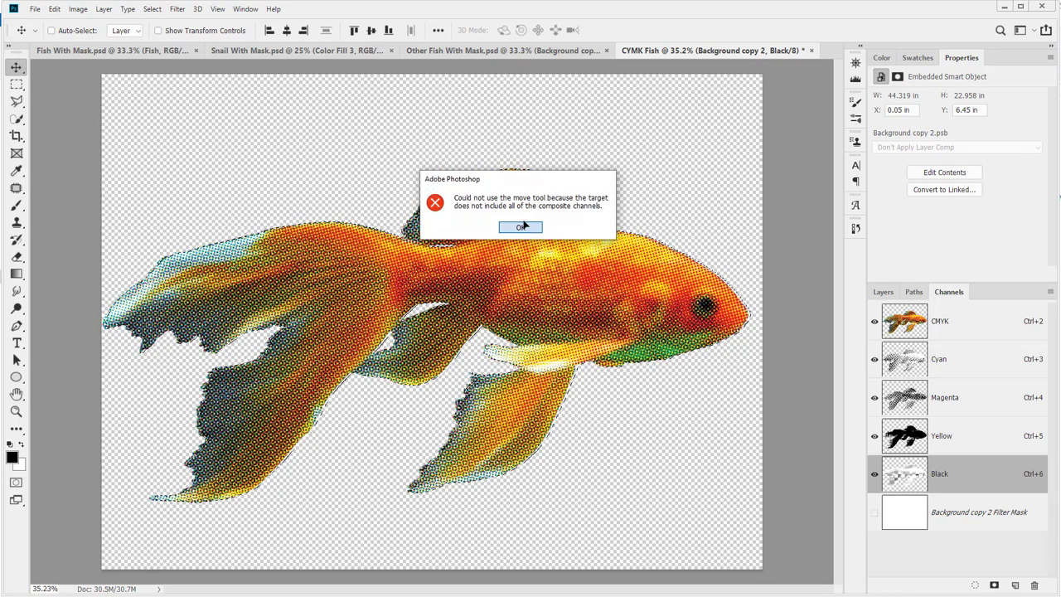
click(521, 226)
click(52, 30)
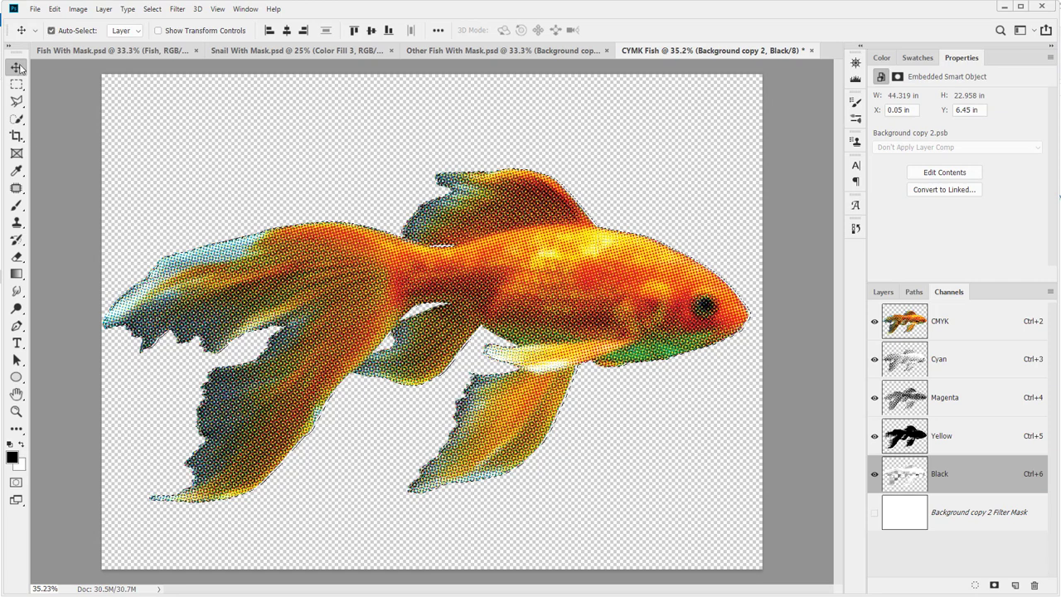
Load the Black channel as a selection again and copy that channel's contents with only Black shown.
ctrl+click(909, 481)
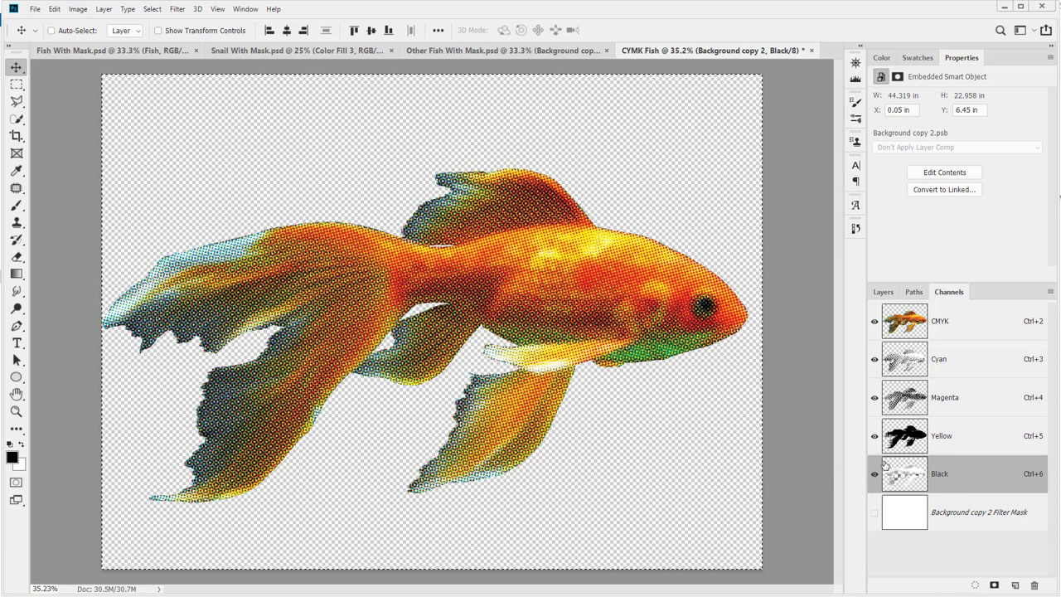
key(ctrl+6)
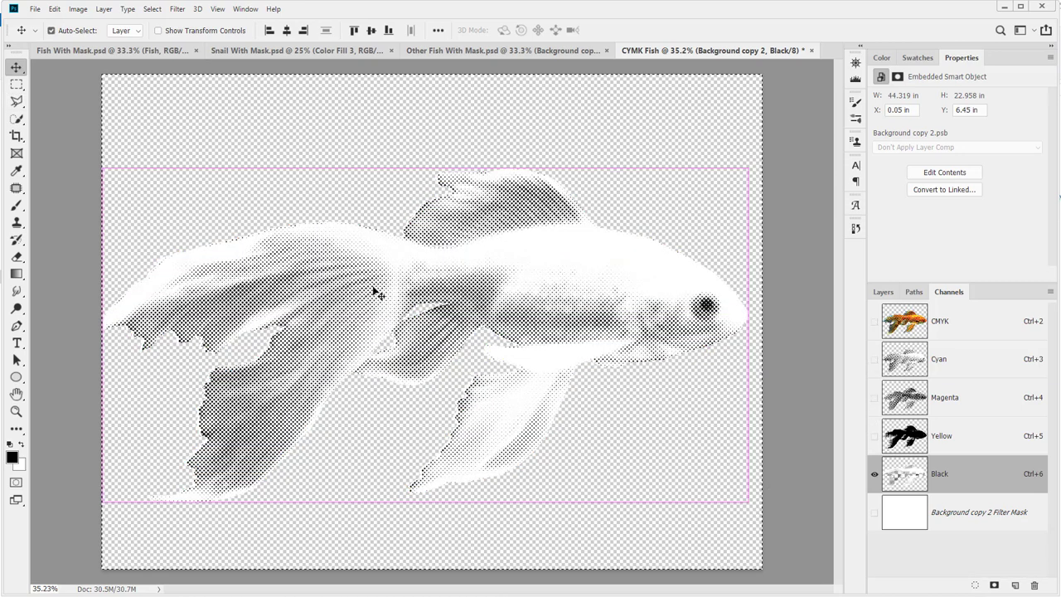
key(ctrl+c)
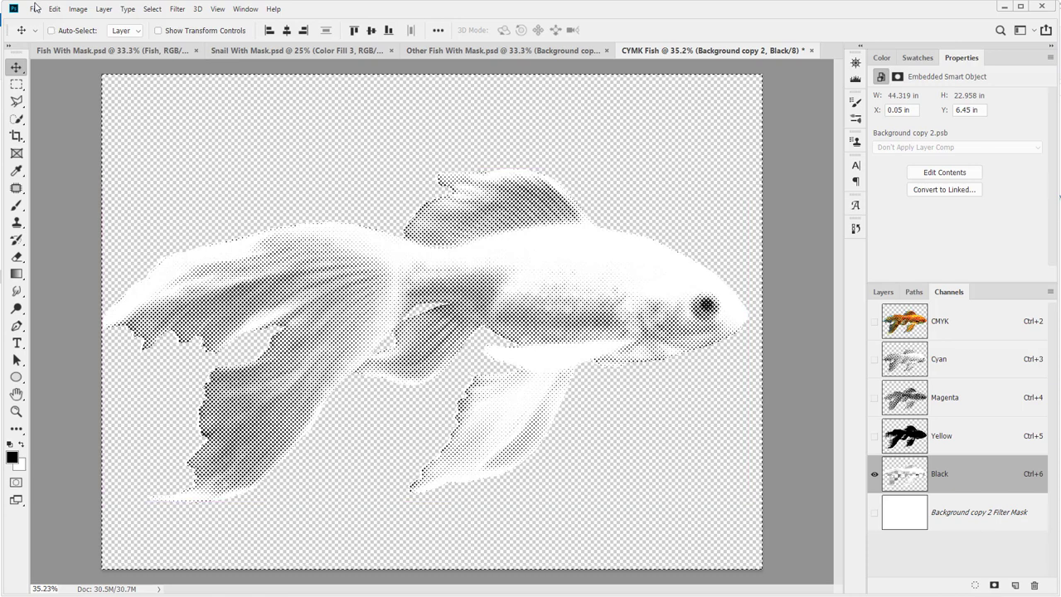
Copy the selected canvas area from the Black channel, show the composite image and return to the Black channel alone.
click(18, 83)
click(78, 9)
mouse_move(51, 10)
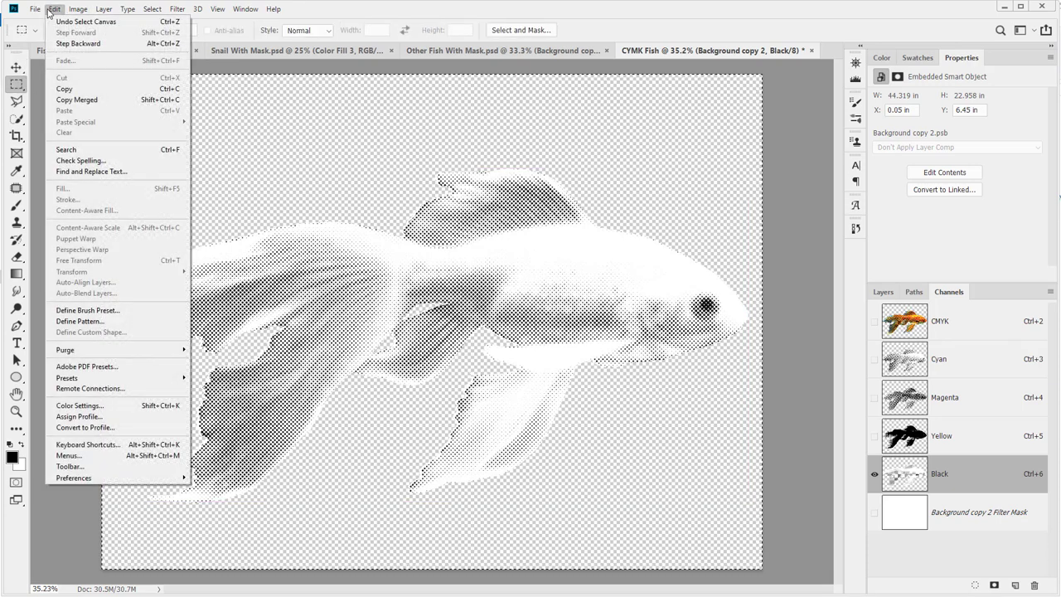
click(87, 91)
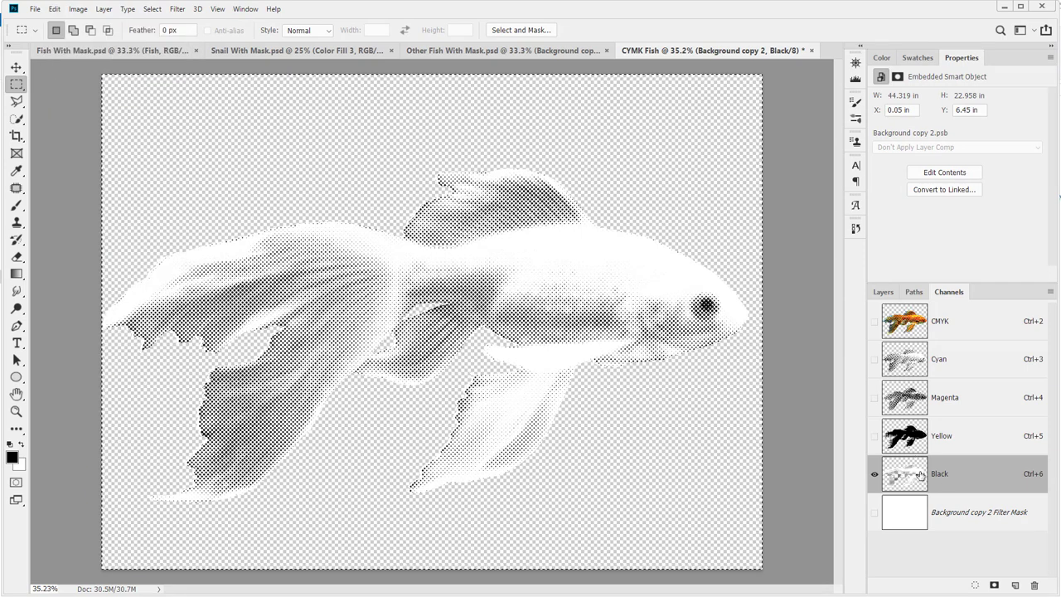
click(875, 322)
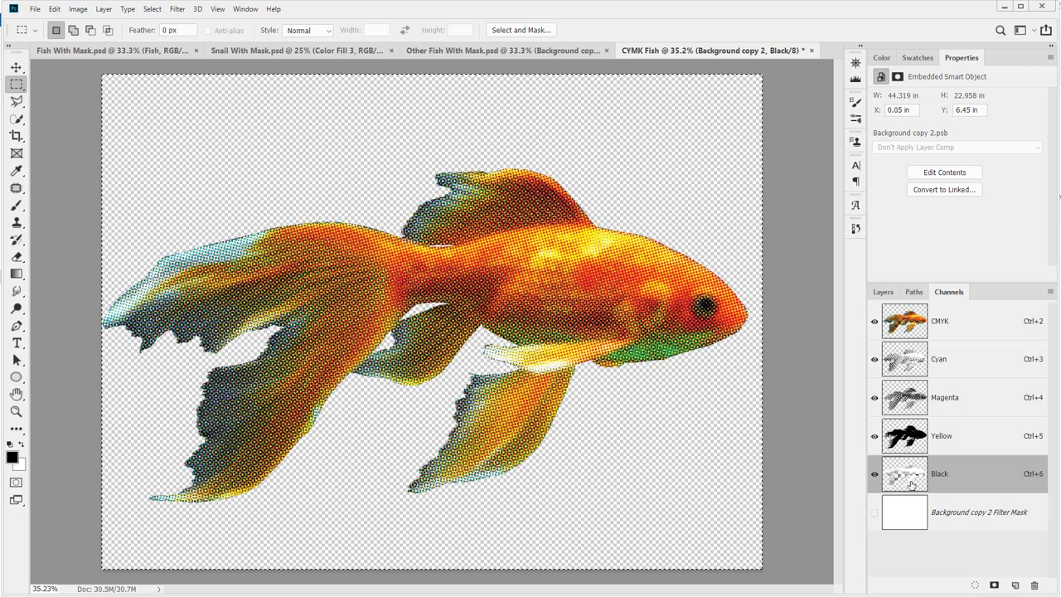
click(904, 478)
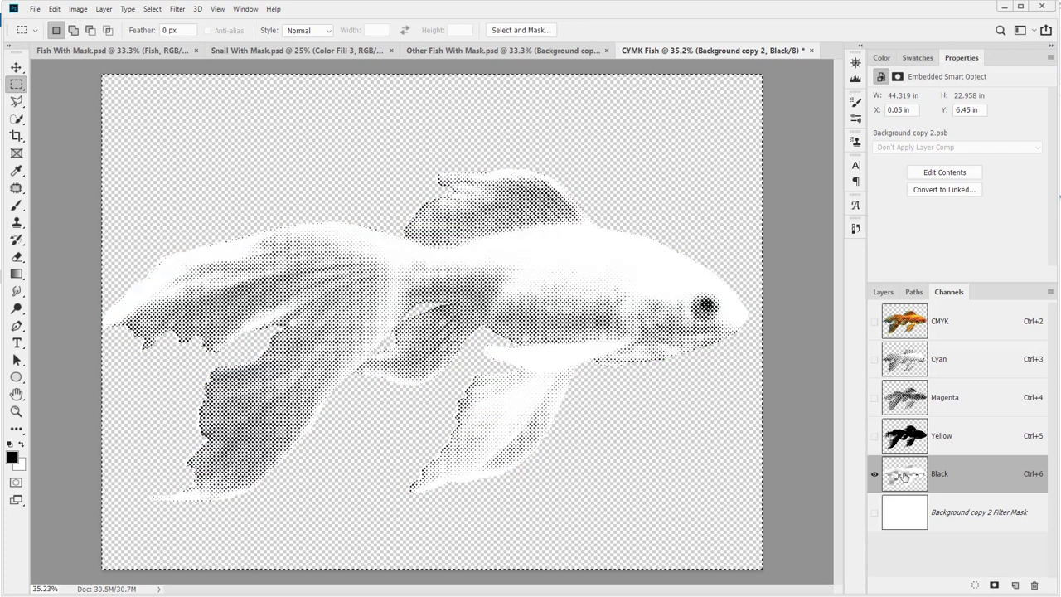
Discard the selection, select the whole canvas and try to move the Black channel's contents on the smart object.
drag(583, 342, 496, 407)
click(556, 272)
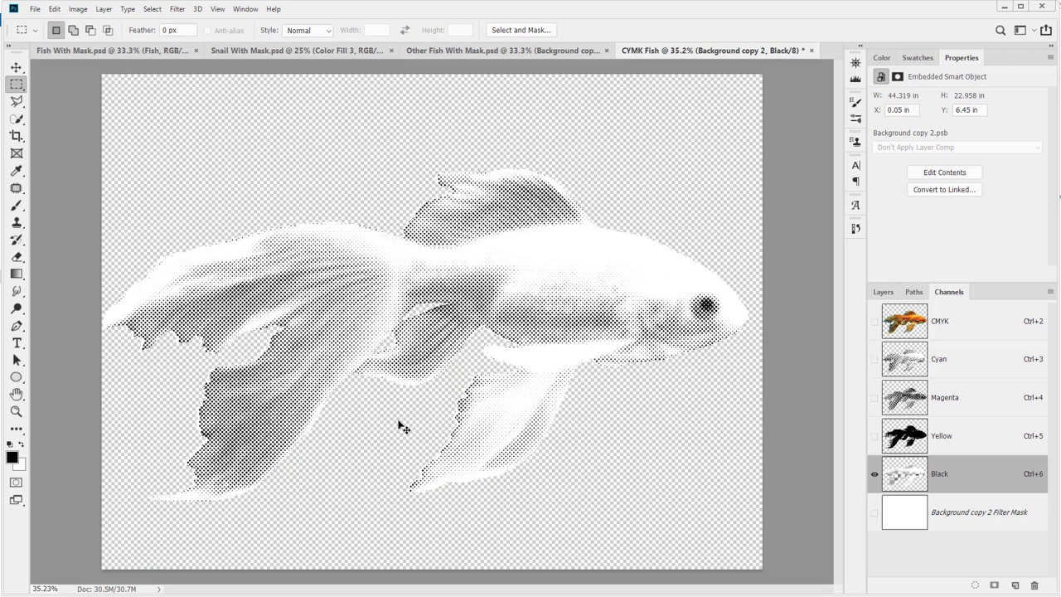
key(ctrl+a)
click(15, 67)
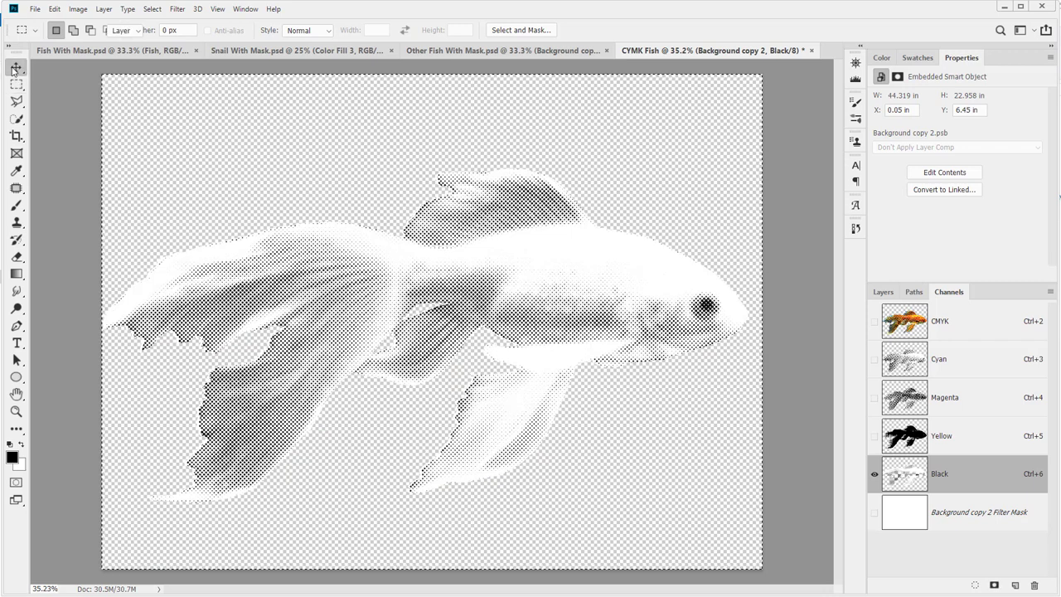
click(212, 313)
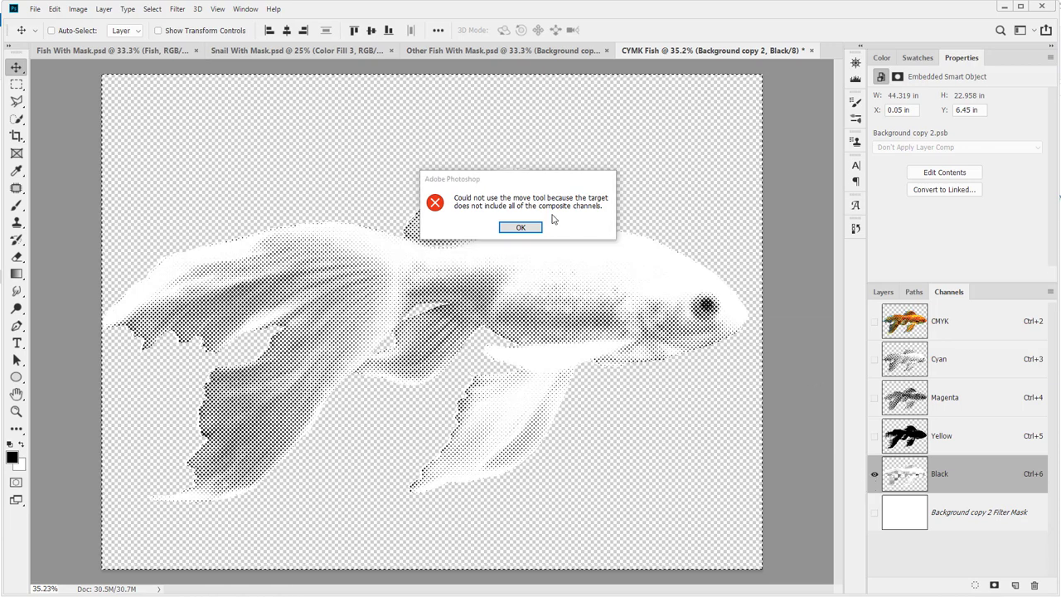
click(514, 227)
click(514, 232)
click(521, 227)
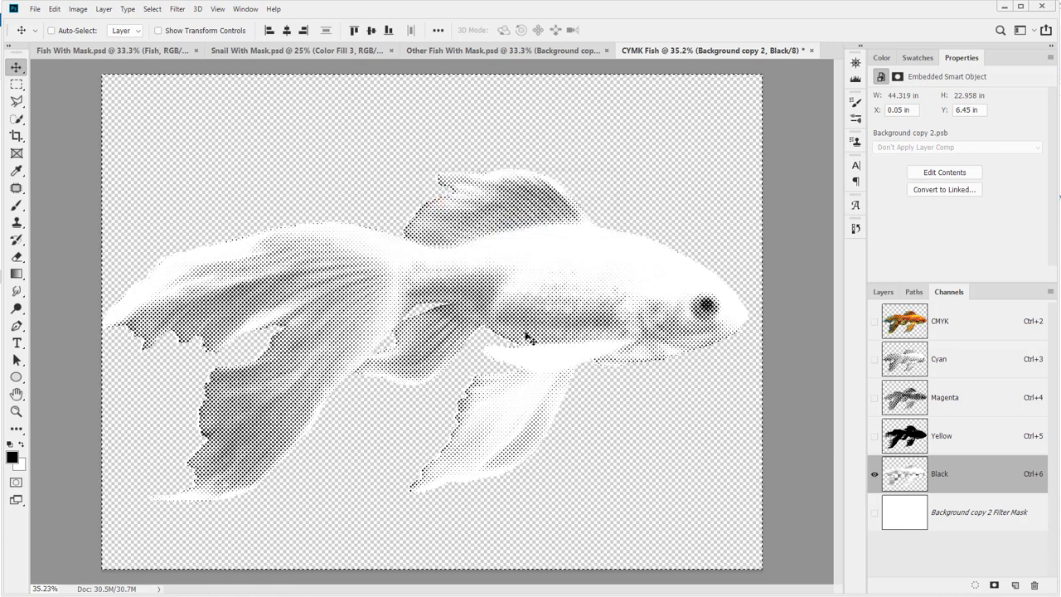
Rasterize the Background copy 2 smart object and check the resulting layer and its channels.
key(b)
click(423, 309)
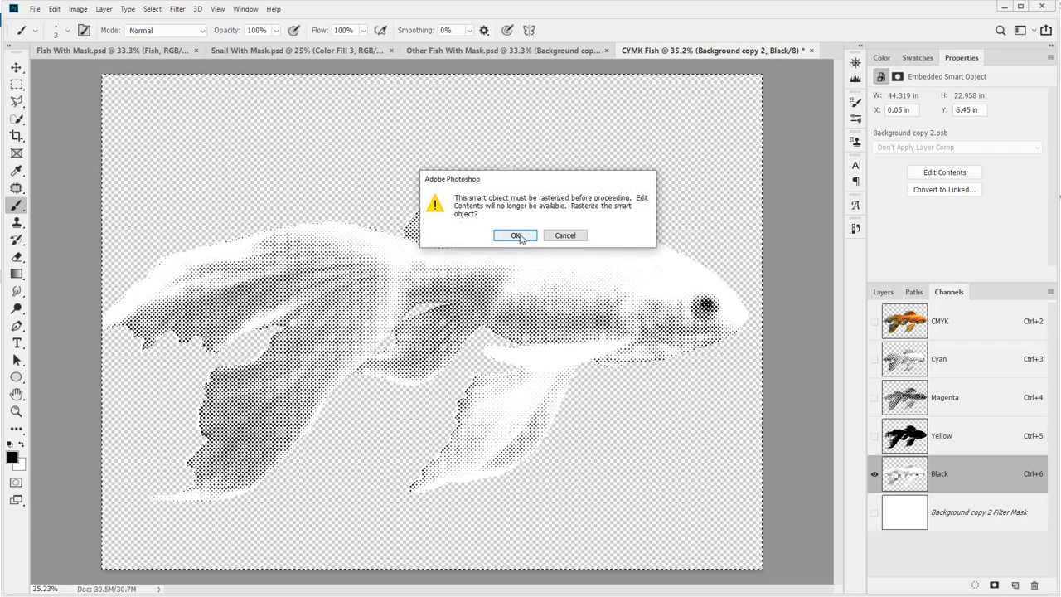
click(516, 235)
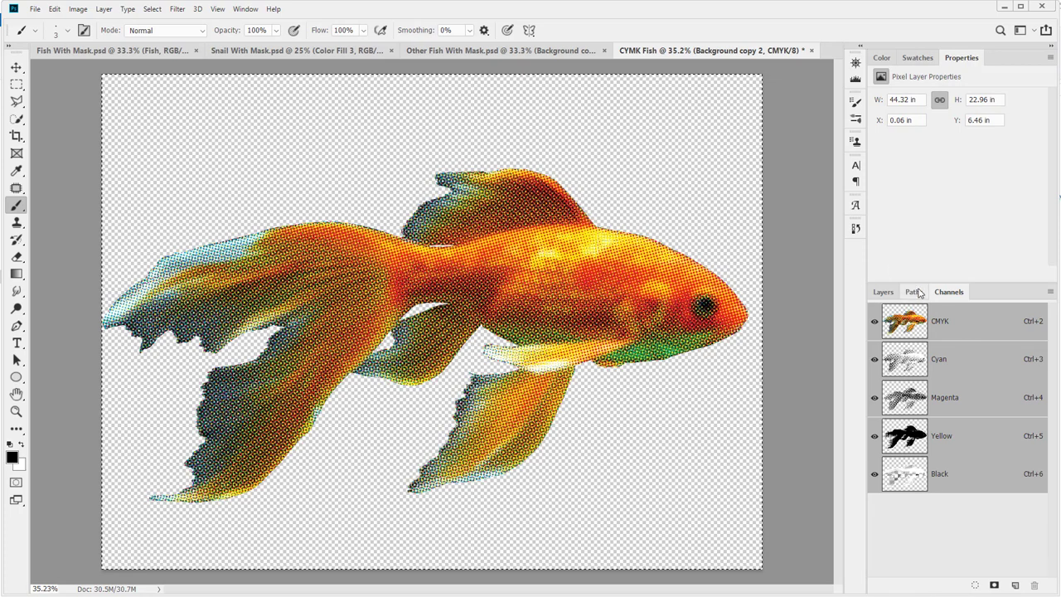
click(882, 297)
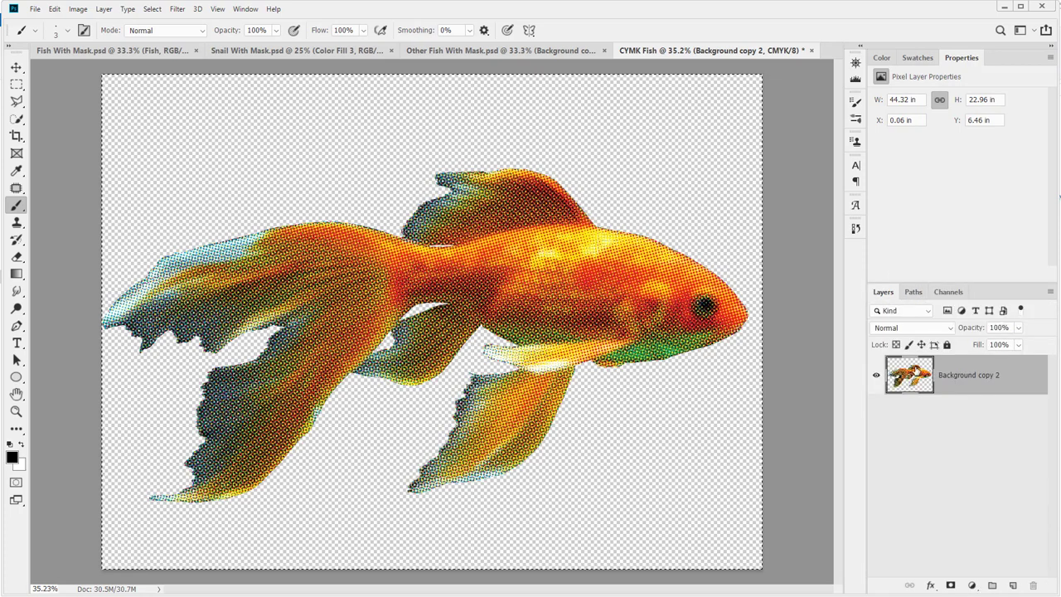
drag(917, 371, 1032, 448)
click(949, 292)
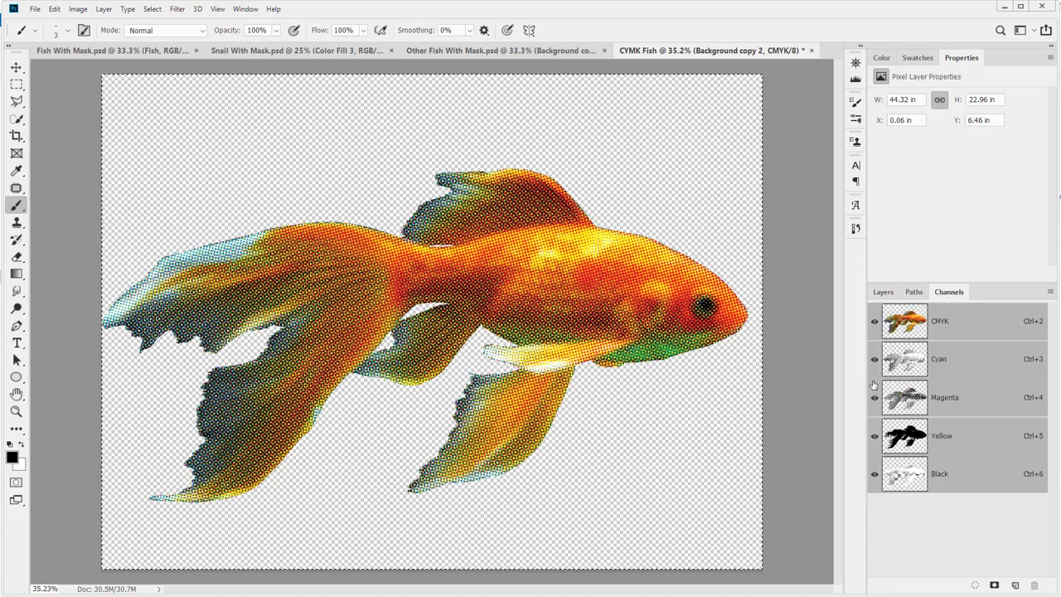
Cut the Black channel's pixels, paste them back into that channel and move them slightly off their original position.
click(904, 467)
key(Delete)
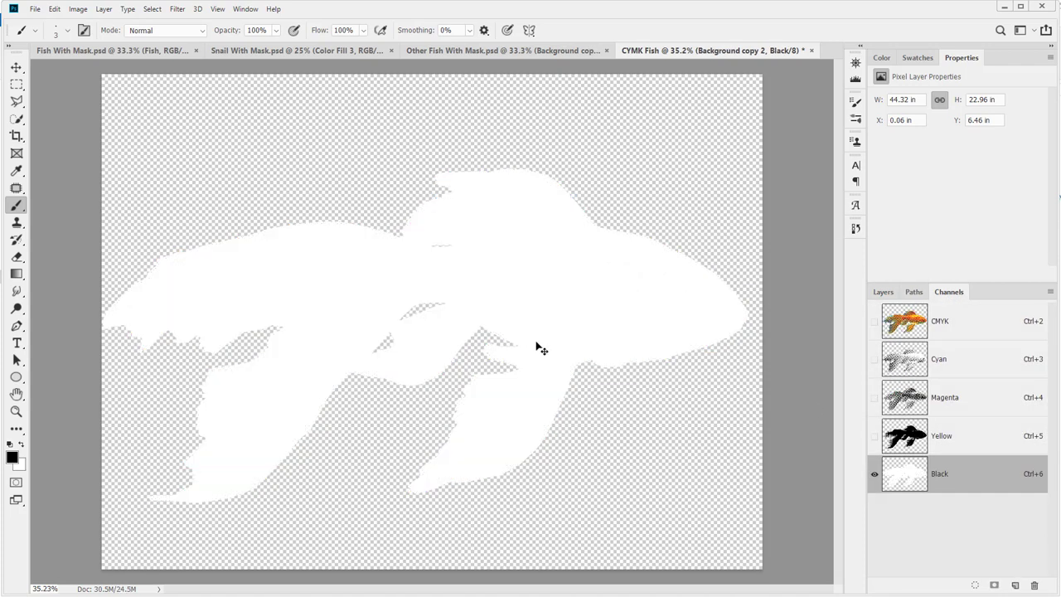
key(ctrl+z)
key(v)
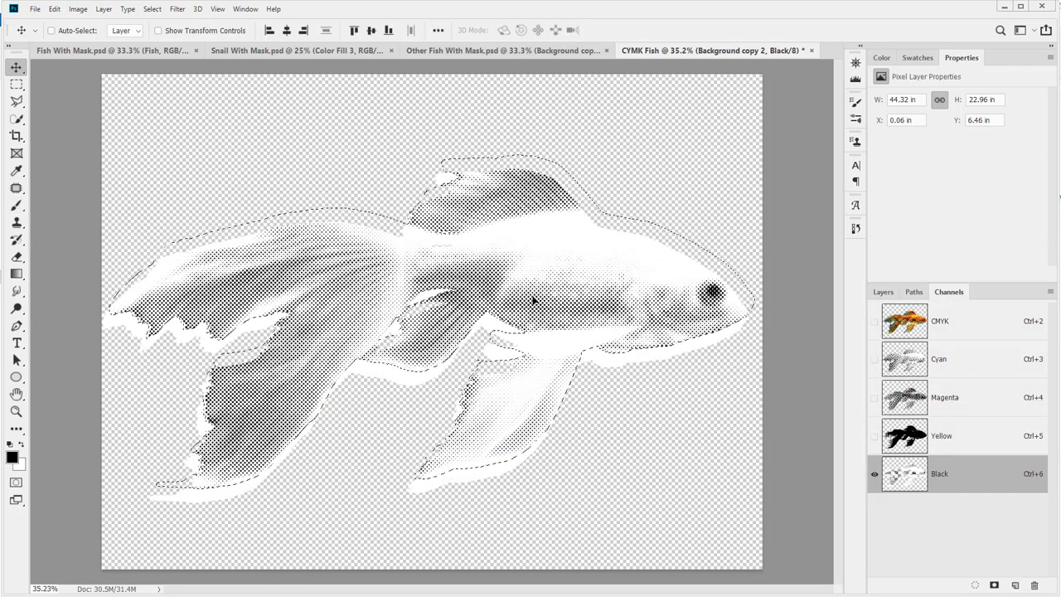
drag(536, 301, 534, 316)
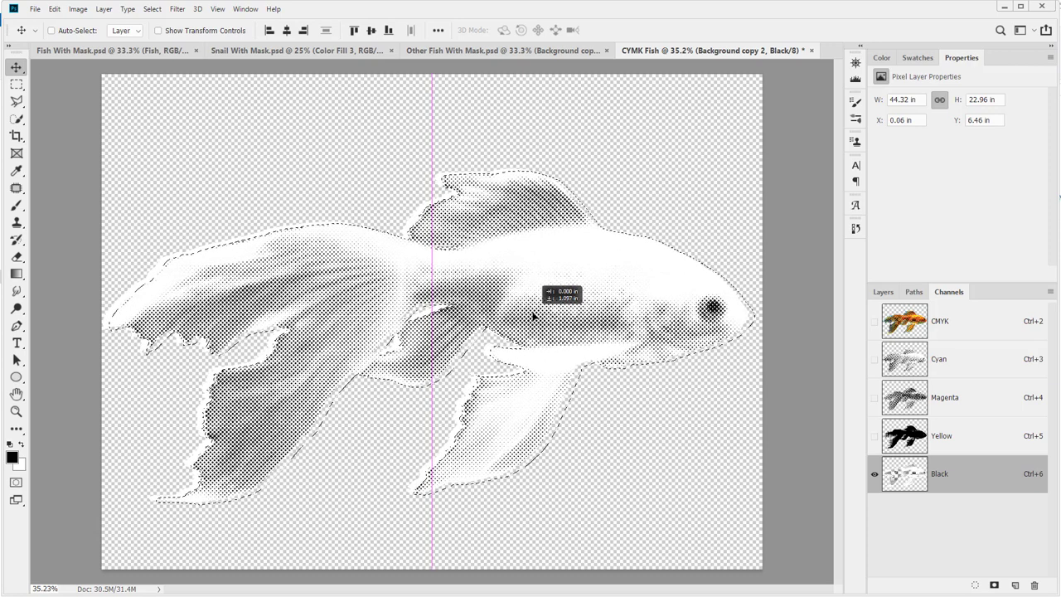
drag(534, 316, 534, 316)
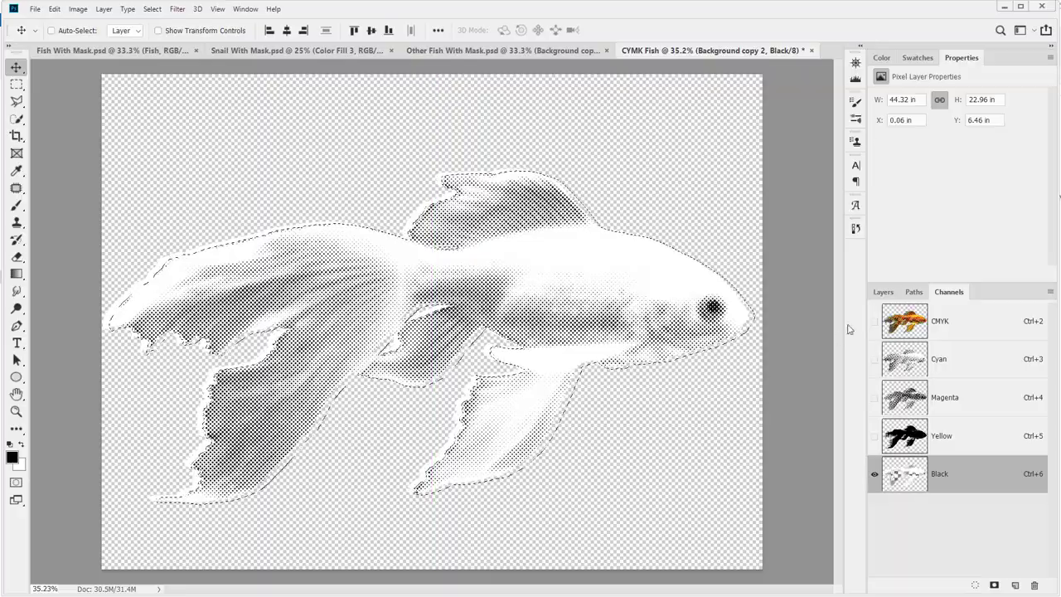
Display all channels together and nudge the Black channel's dots sideways against the other colors.
click(875, 322)
key(z)
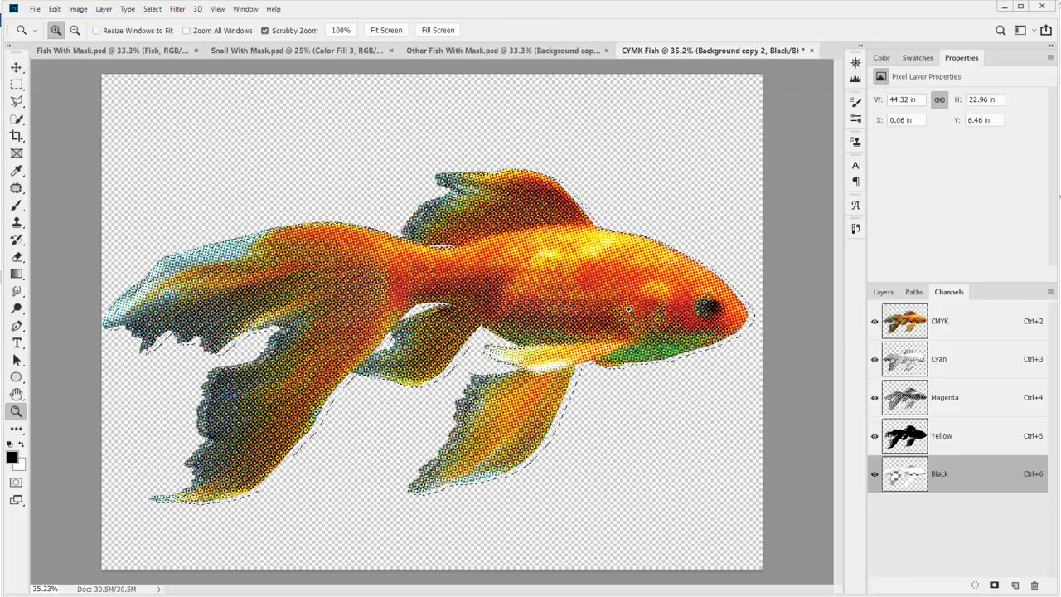
drag(674, 330, 660, 353)
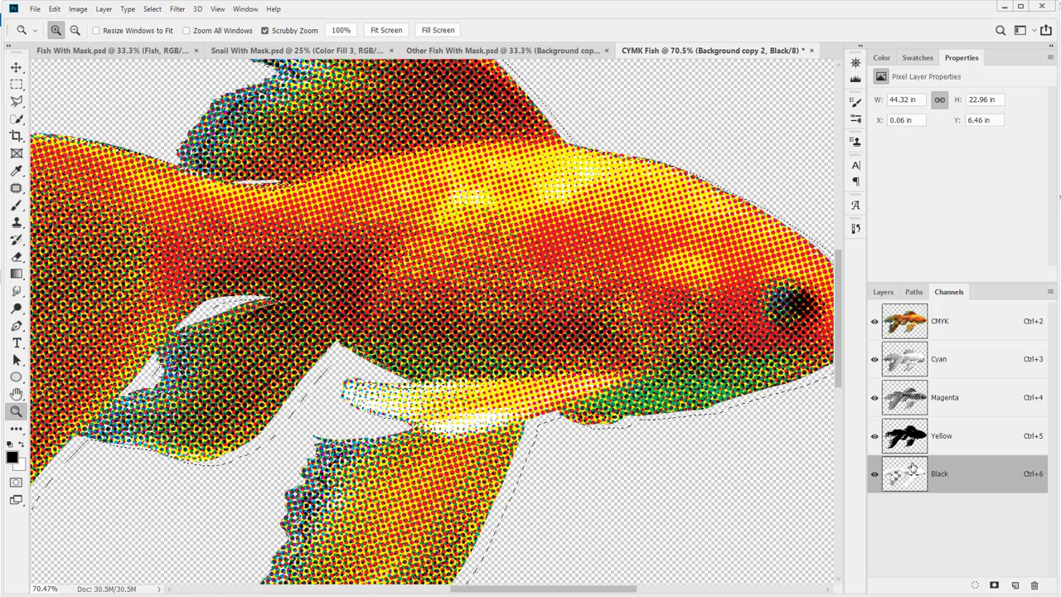
key(v)
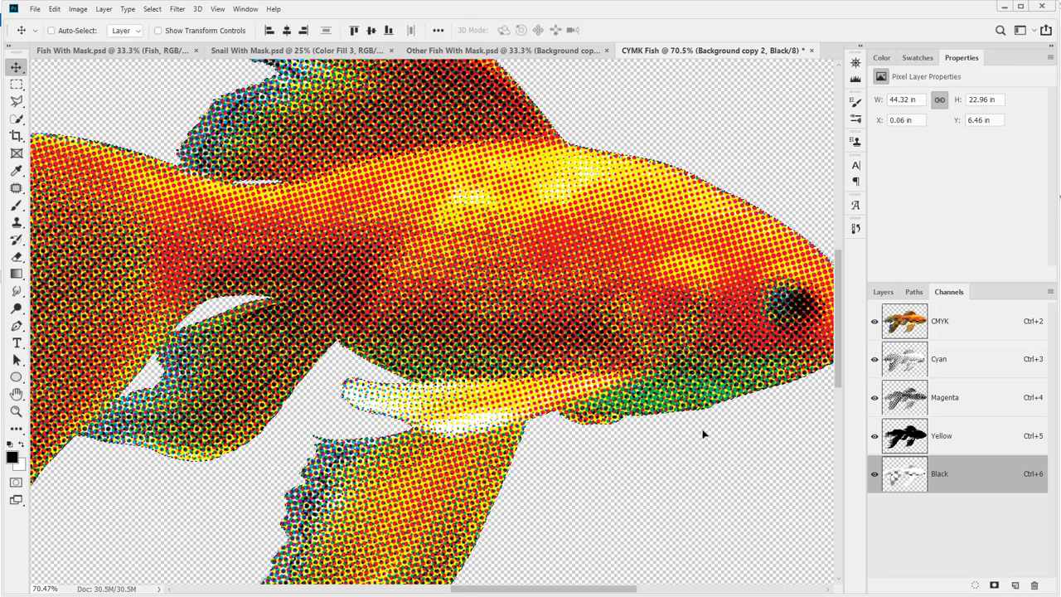
key(ctrl+d)
key(Right)
key(Right)
key(Right)
key(Right)
key(Right)
key(Right)
key(Right)
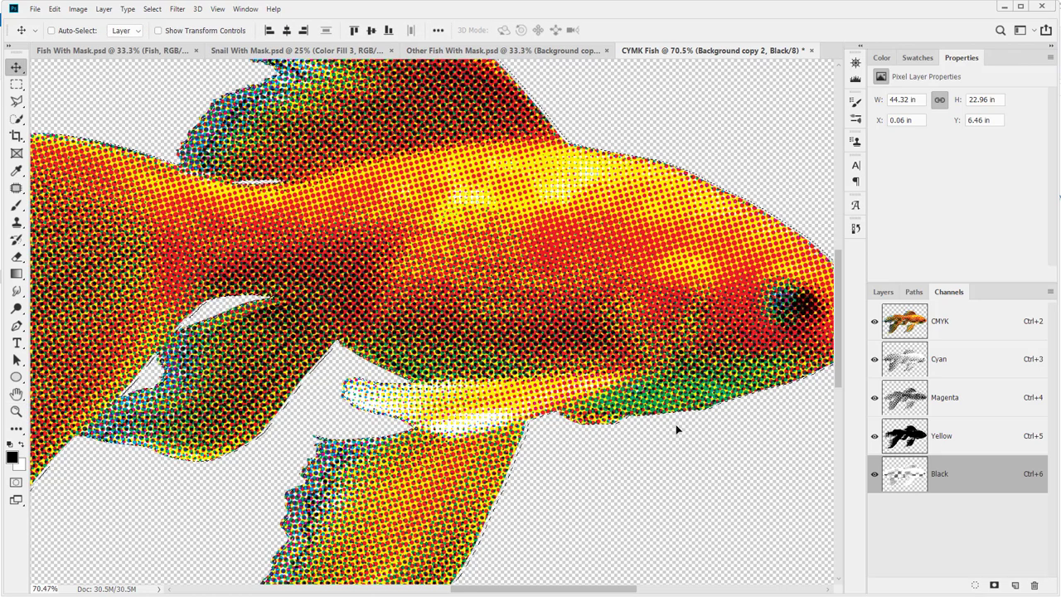
key(Right)
key(Right)
key(Right)
key(Right)
key(Right)
key(Right)
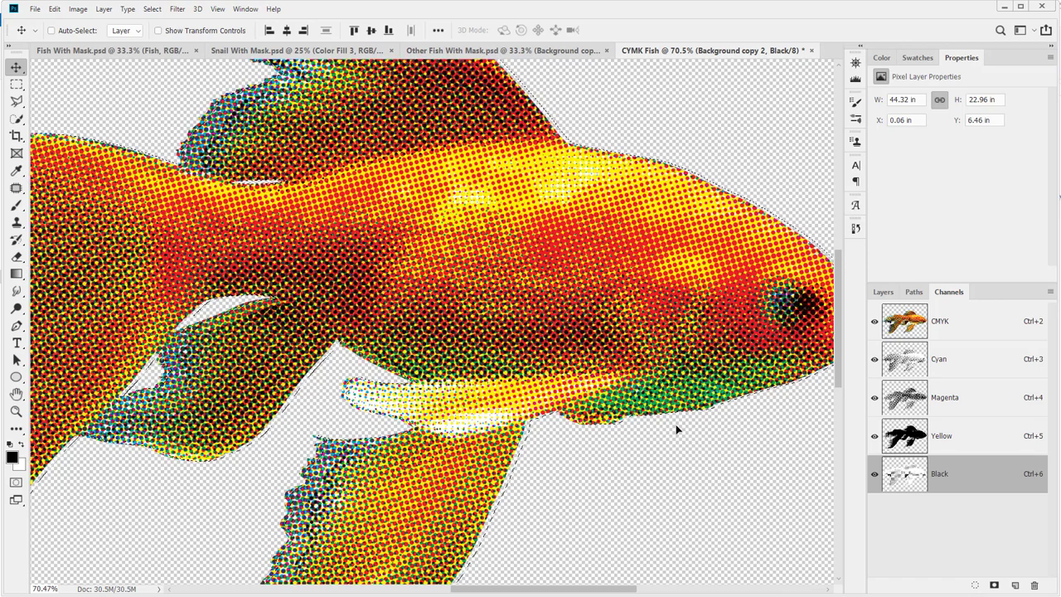
key(Right)
key(Right)
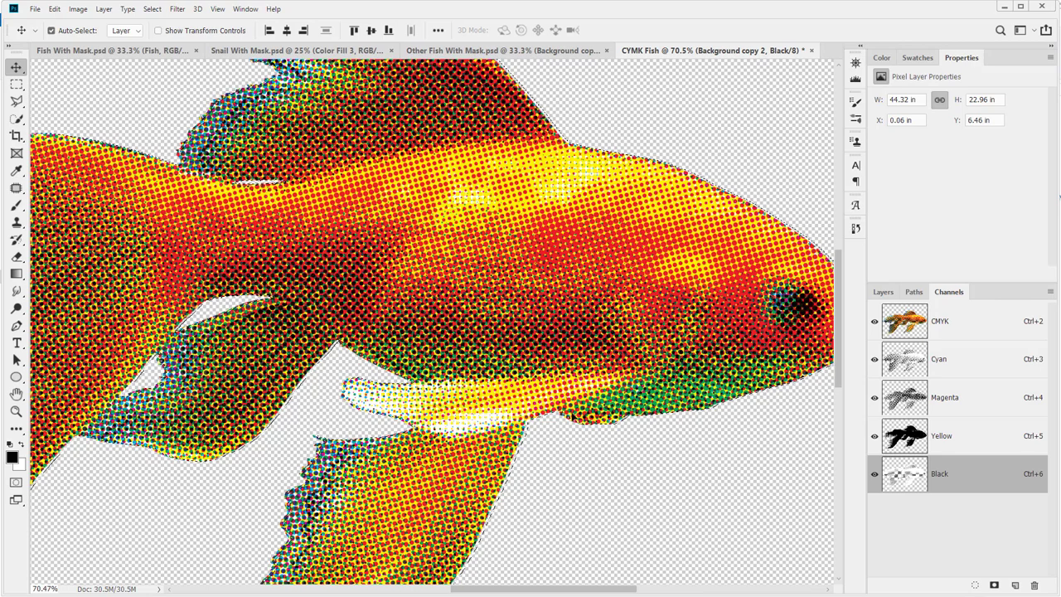
drag(621, 339, 549, 384)
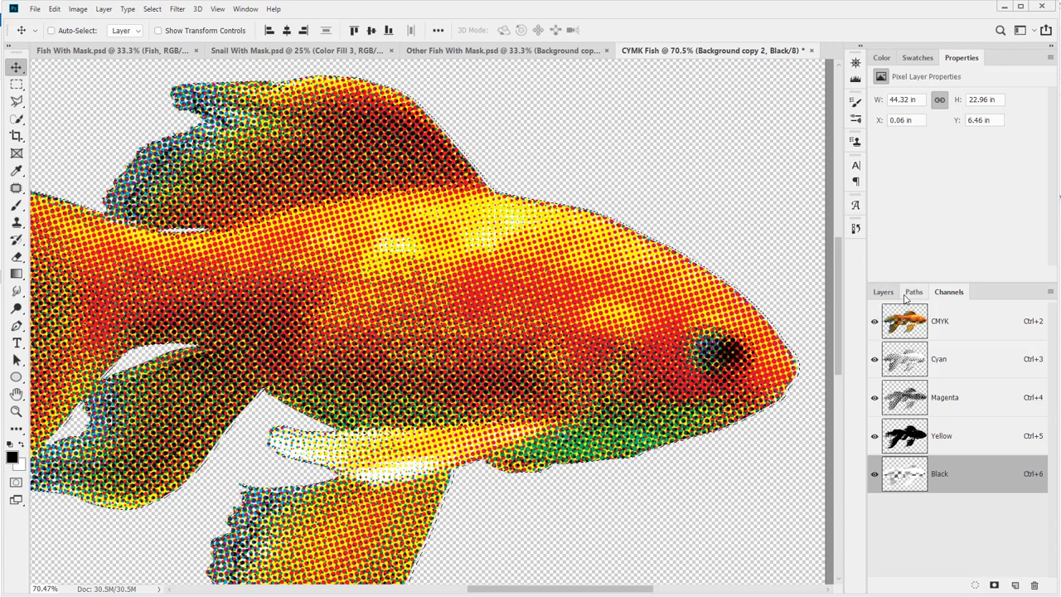
Revert the document to the state before the layer was rasterized and compare the fish with Black hidden and shown.
click(855, 228)
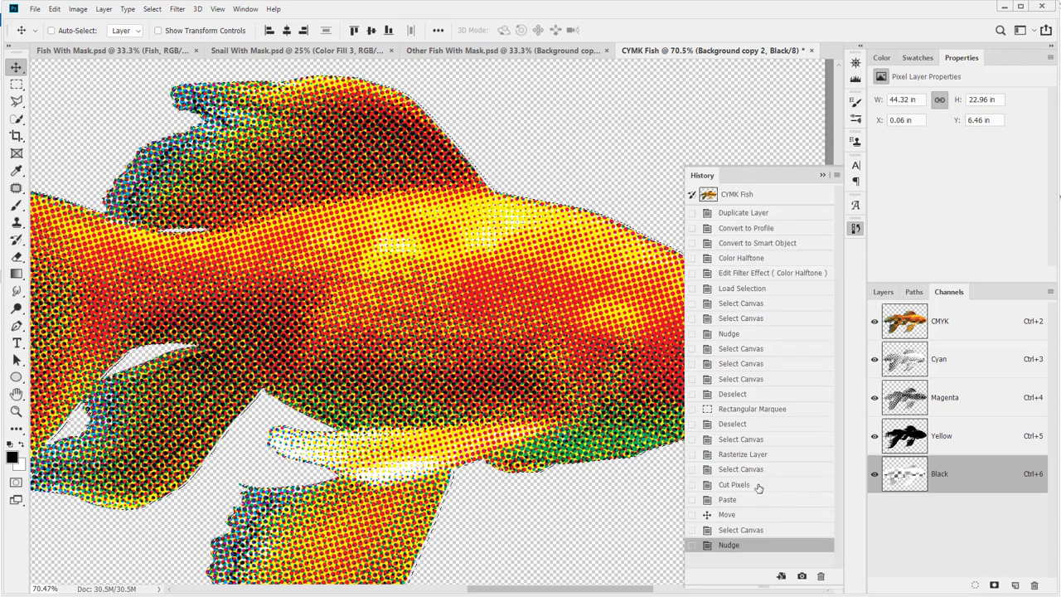
click(746, 441)
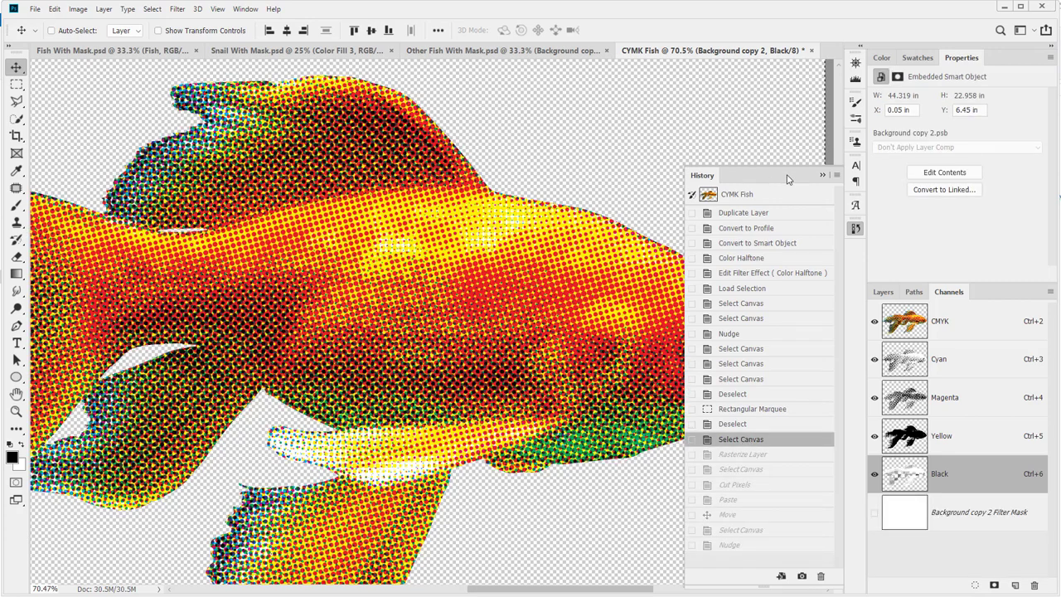
click(875, 474)
click(875, 474)
click(875, 475)
click(875, 475)
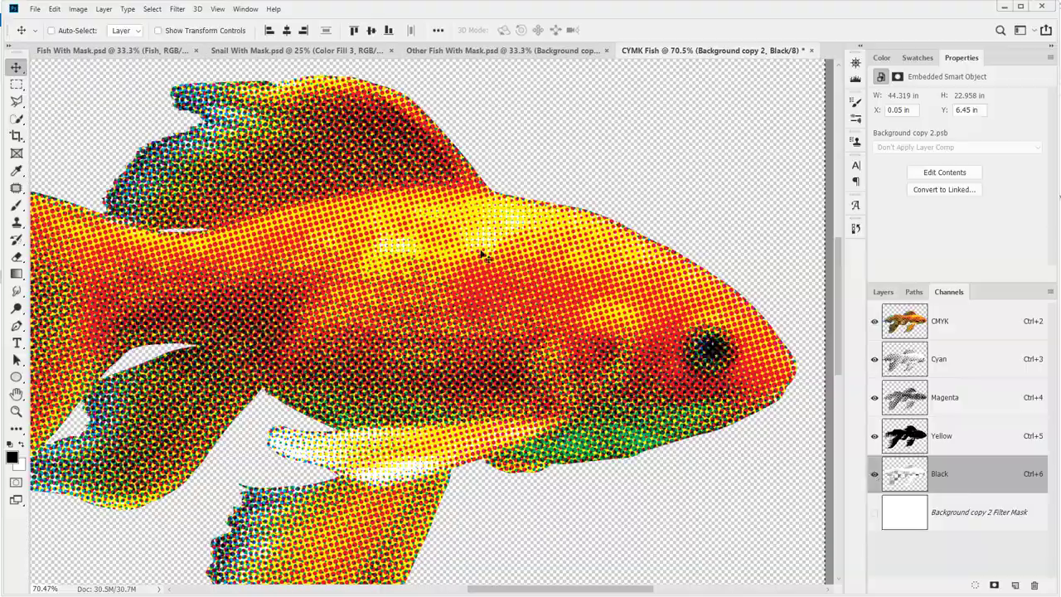
Examine the overlapping halftone dots of the CMYK fish at several magnifications, with the Yellow channel selected.
key(z)
alt+click(435, 199)
alt+click(435, 199)
alt+click(435, 199)
alt+click(435, 199)
drag(502, 258, 640, 350)
drag(538, 320, 592, 324)
click(903, 440)
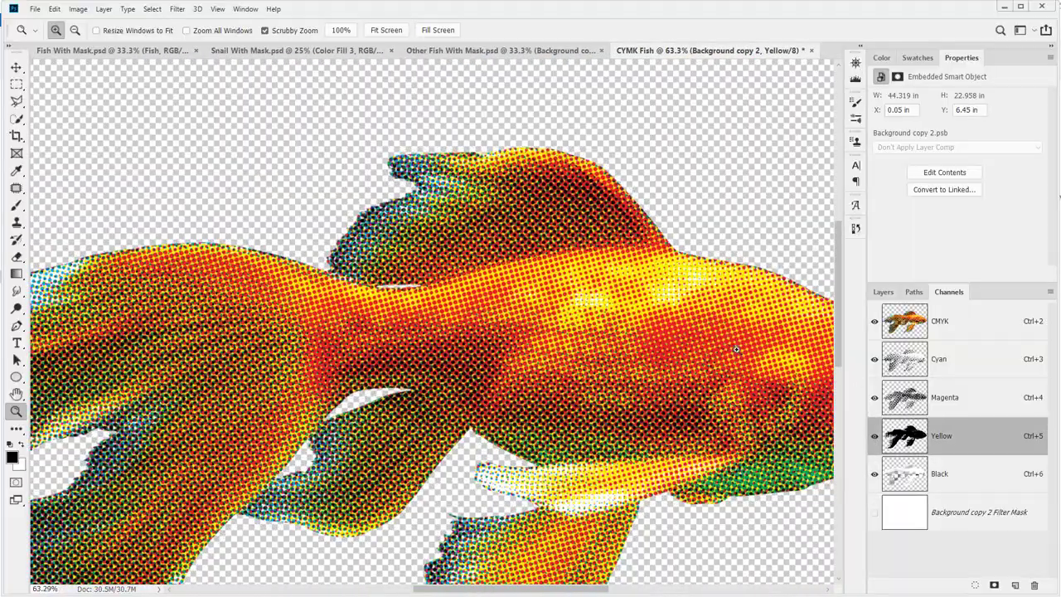
drag(722, 352, 758, 395)
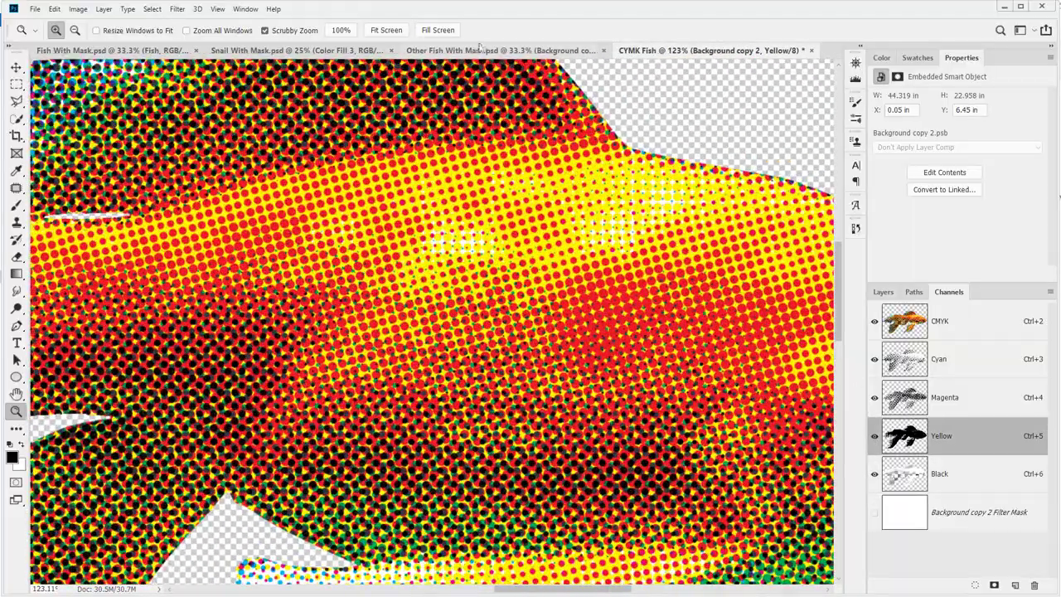
Switch to Other Fish With Mask.psd and convert its Background copy 2 layer to a smart object.
click(481, 50)
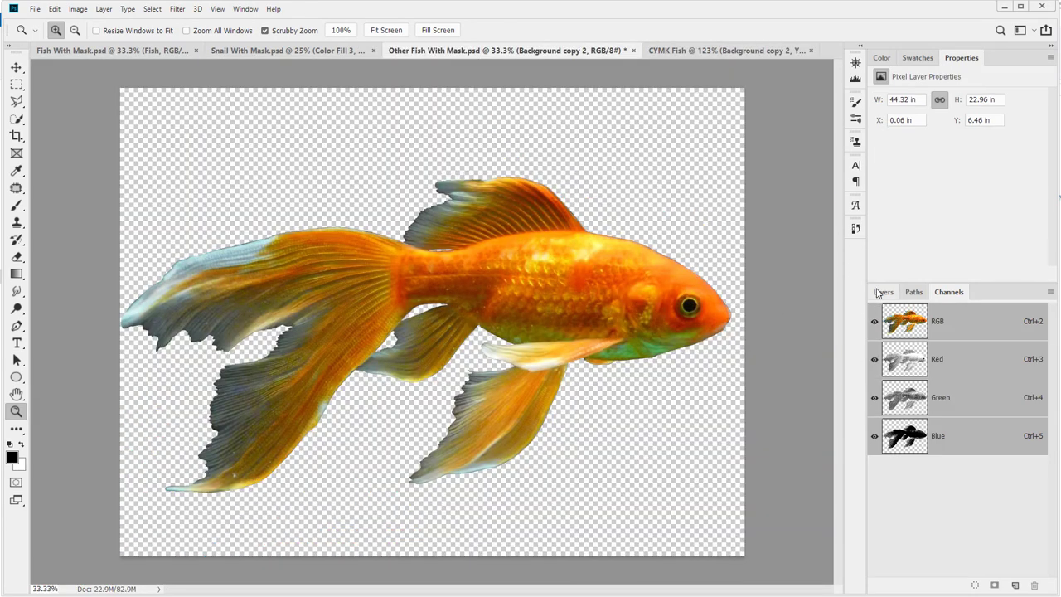
click(911, 293)
click(884, 294)
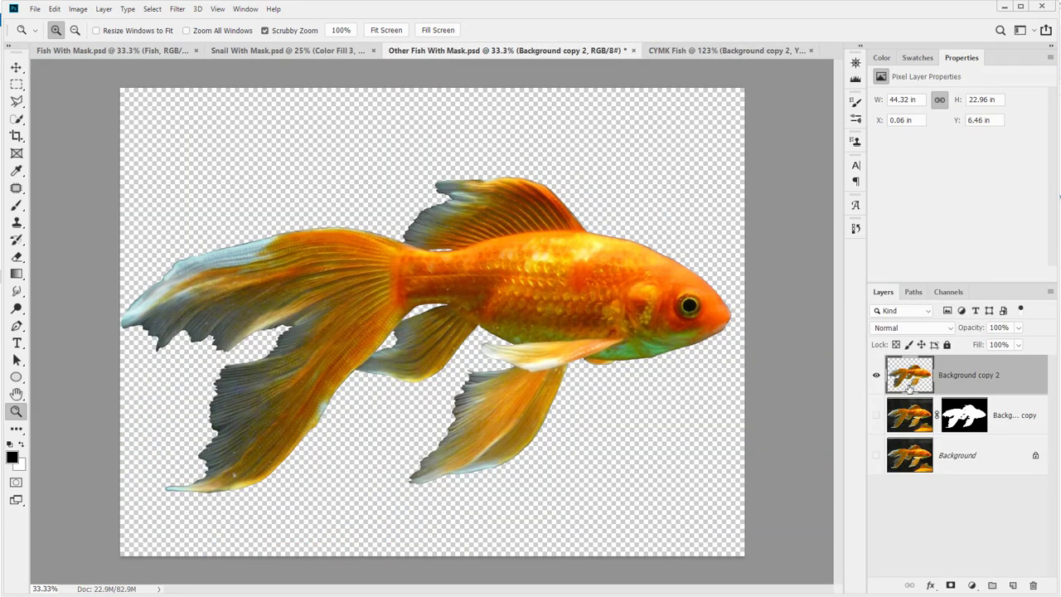
right_click(977, 378)
click(944, 270)
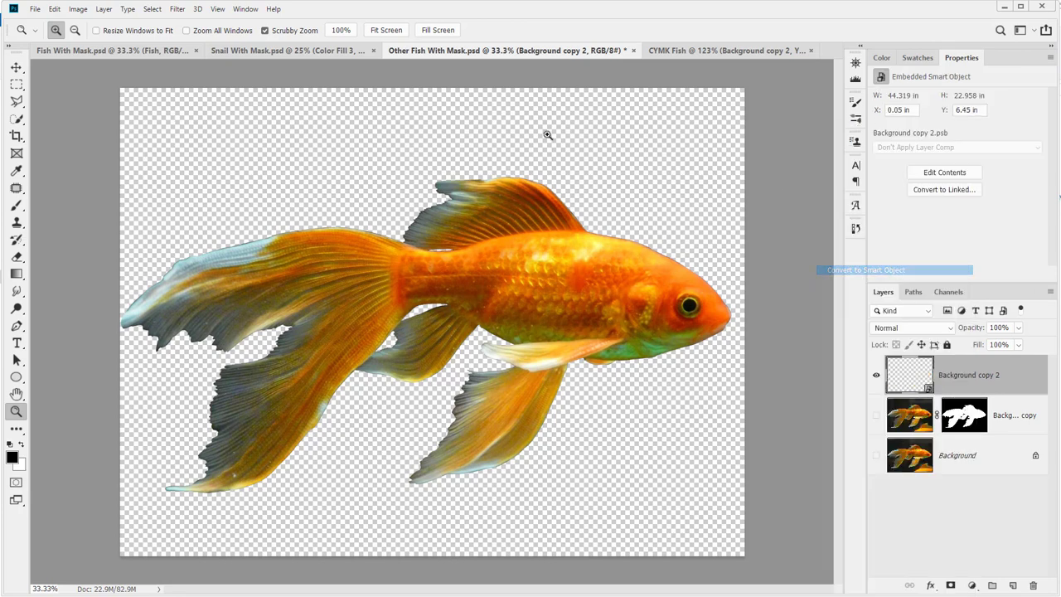
Apply a Color Halftone filter to Background copy 2 with a 10-pixel maximum radius and screen angles 105, 75, 0 and 45.
click(177, 9)
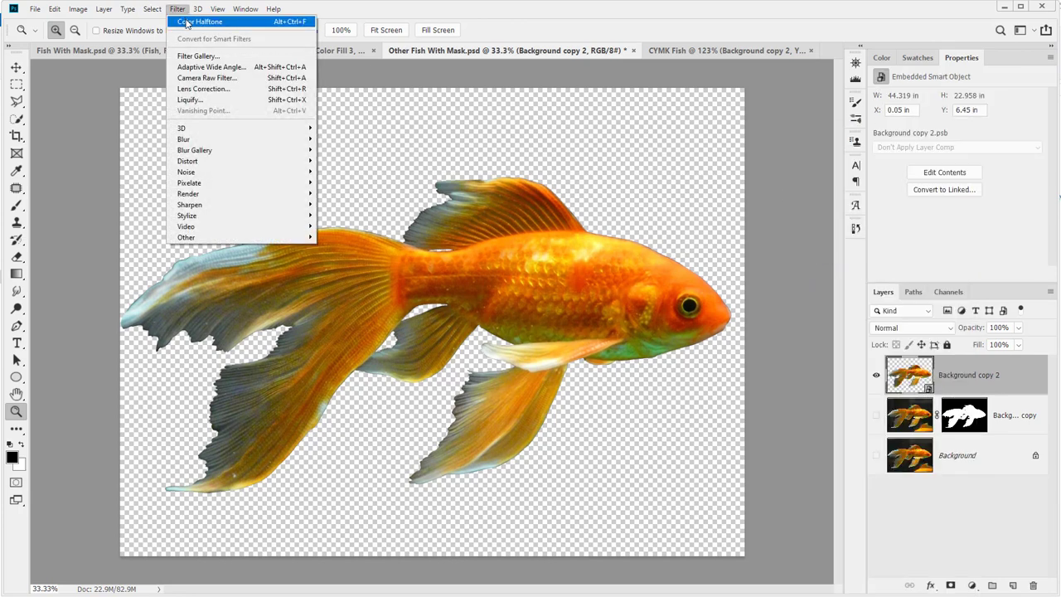
click(185, 20)
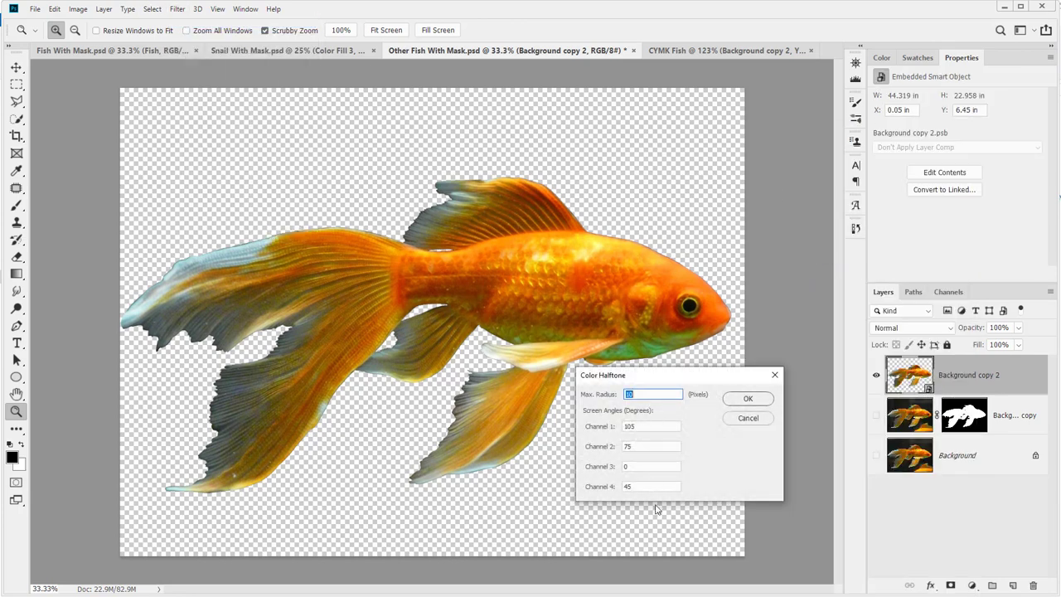
click(747, 399)
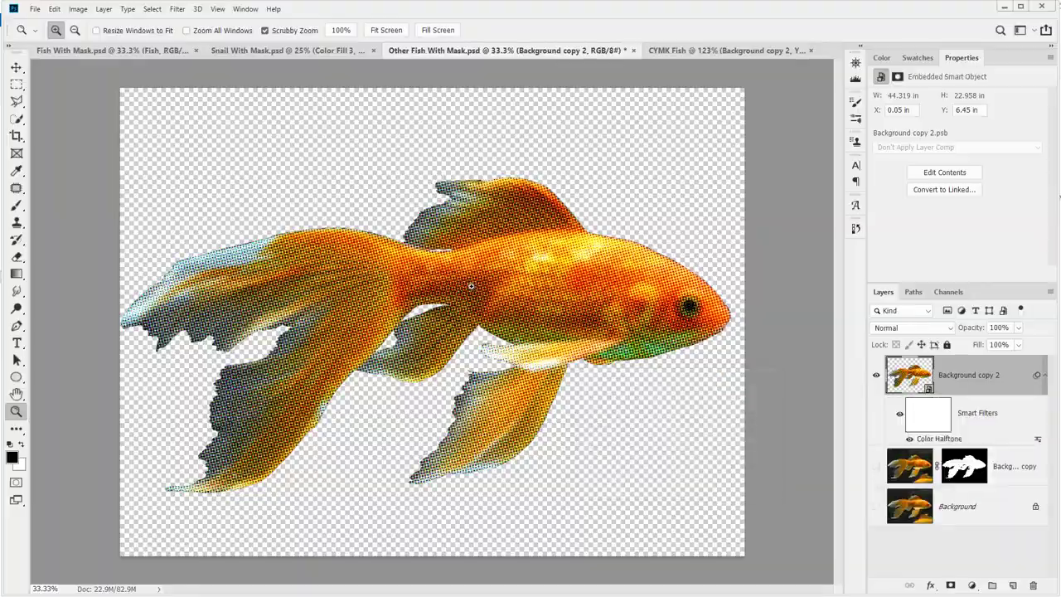
drag(469, 286, 608, 365)
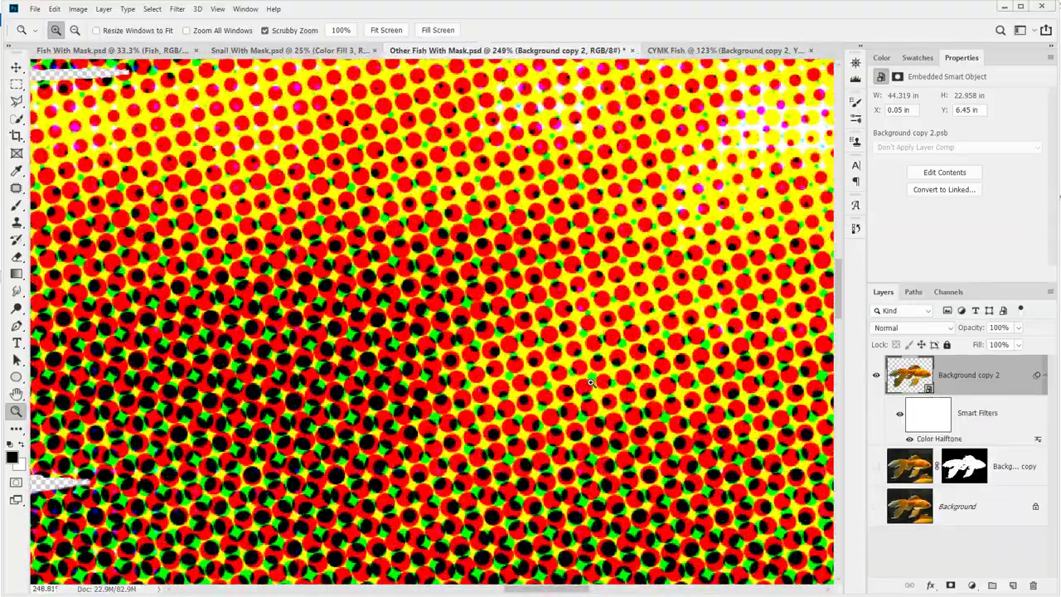
Compare the halftone dots of the CMYK and RGB fish up close, including the RGB dots along the transparent gap beside the fin.
click(694, 51)
drag(556, 310, 593, 325)
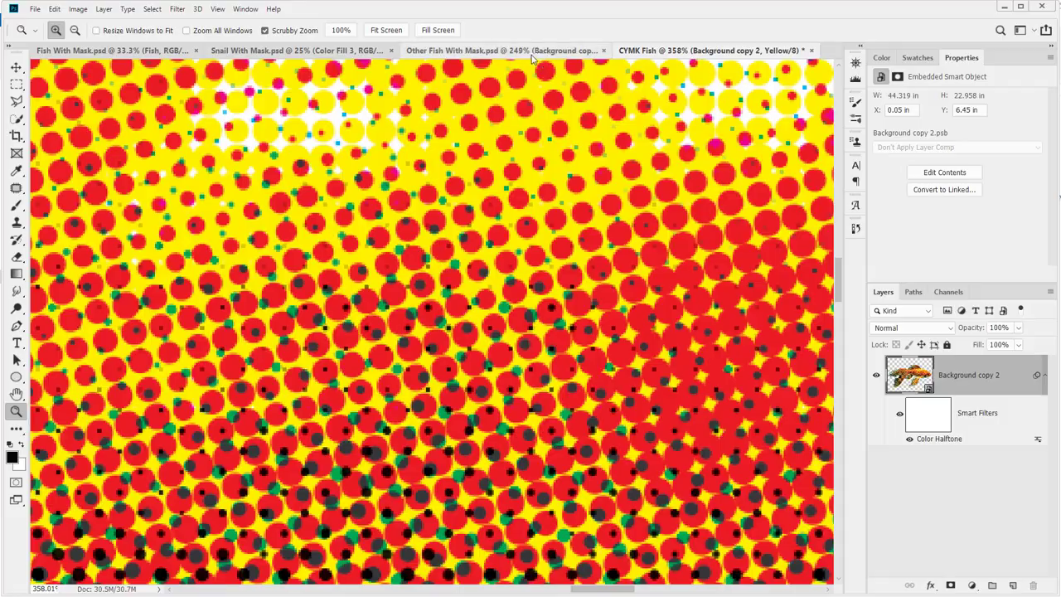
click(540, 53)
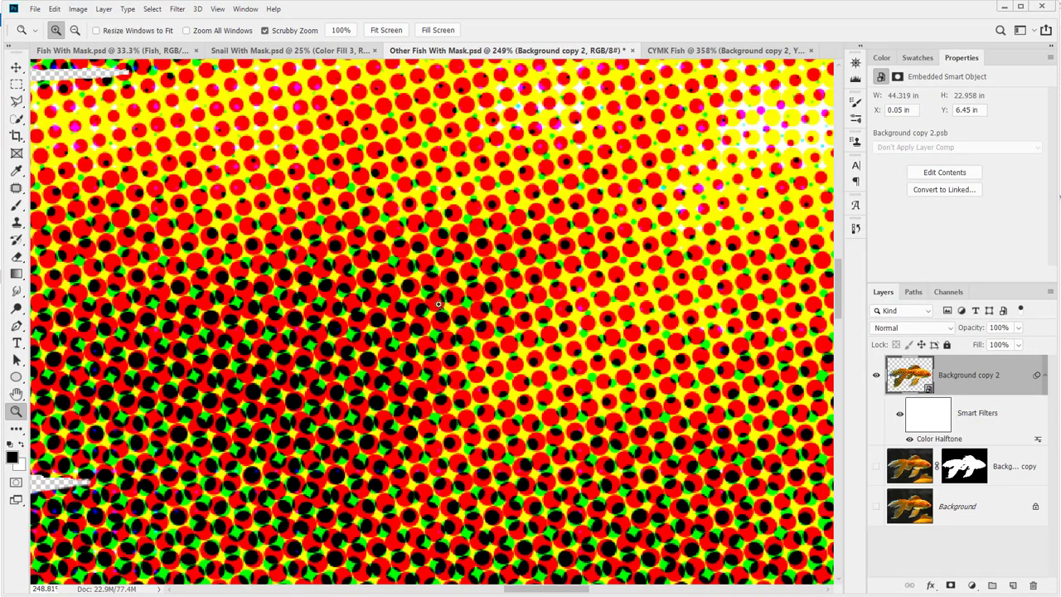
drag(450, 308, 361, 320)
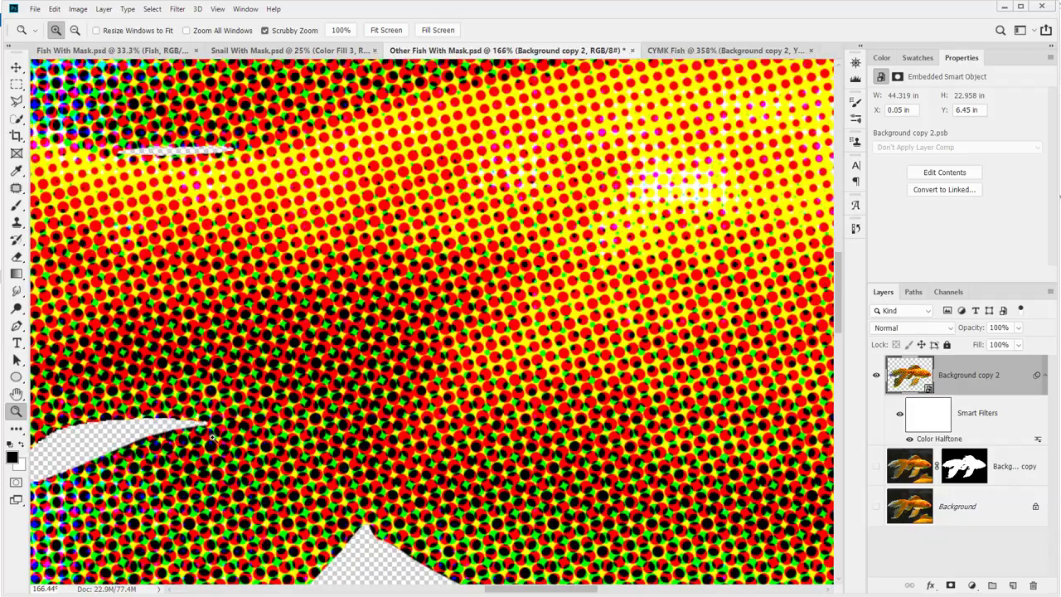
drag(41, 524, 245, 480)
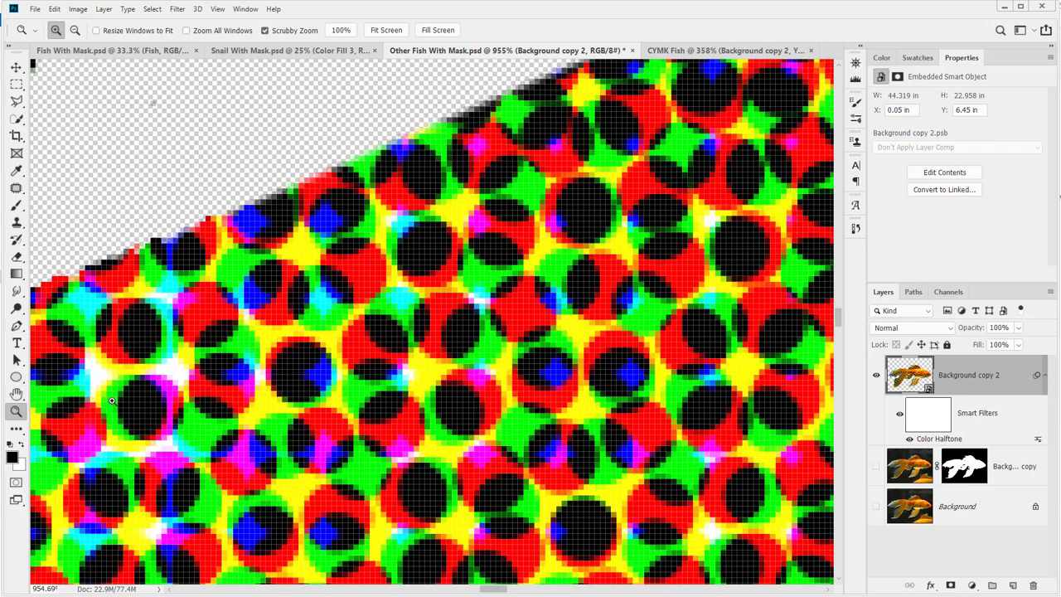
drag(136, 431, 86, 445)
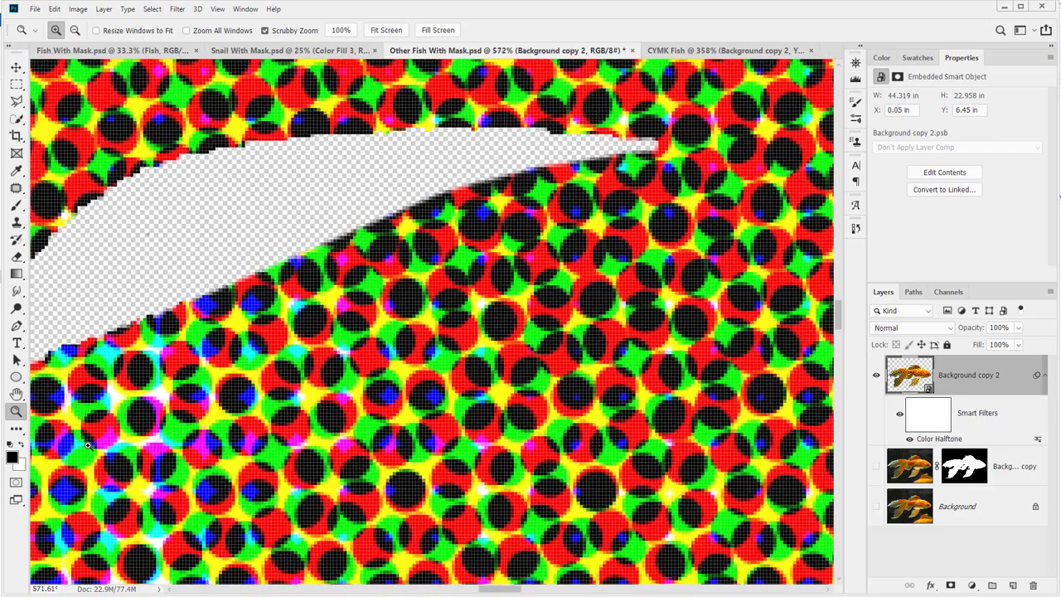
drag(410, 443, 253, 448)
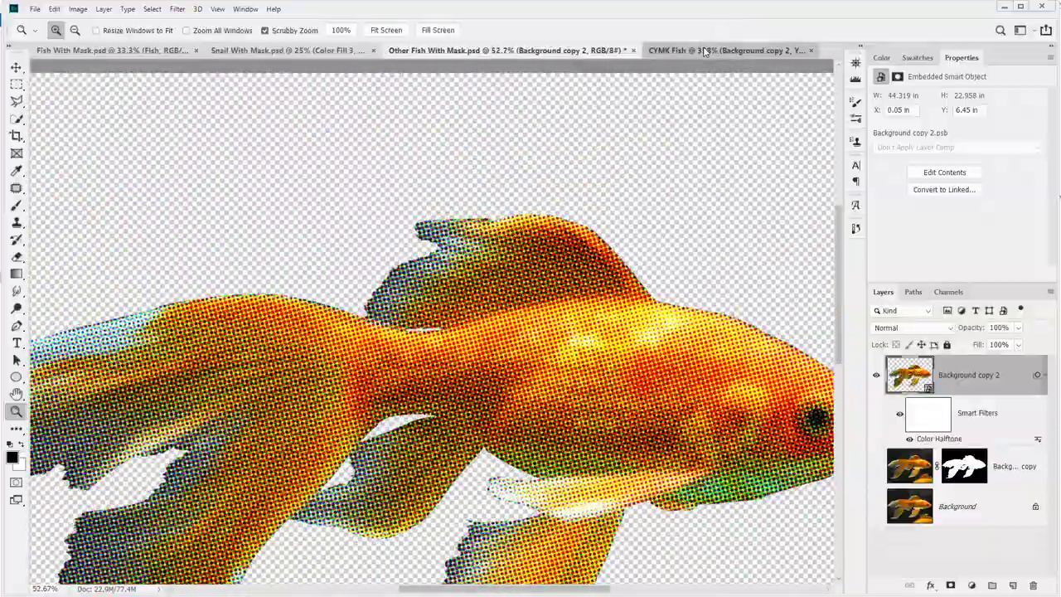
Switch to the CYMK Fish document and review its halftone pattern and the available filters.
click(704, 52)
drag(626, 297, 601, 306)
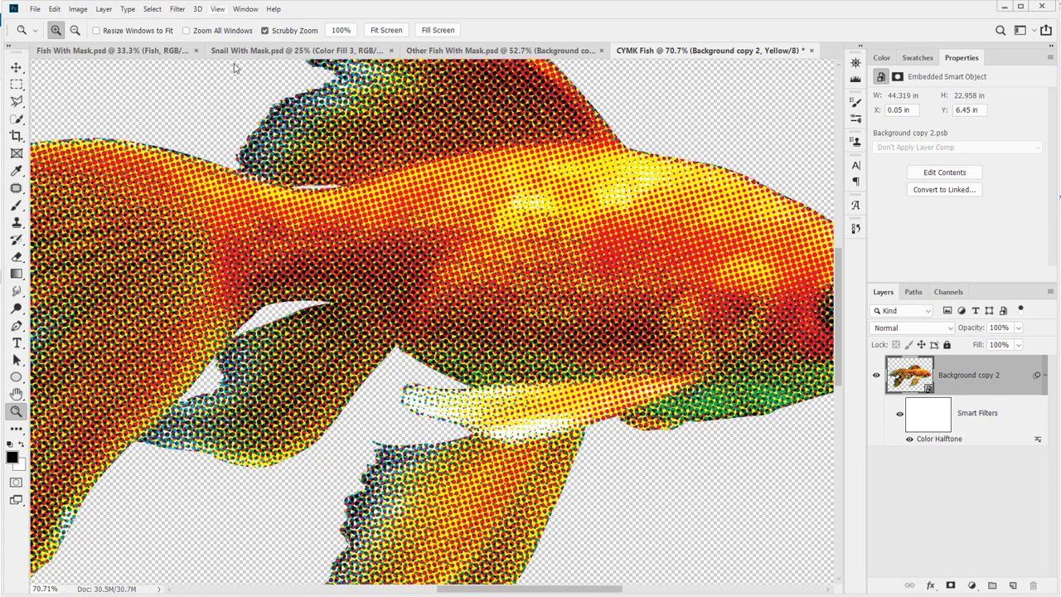
click(233, 9)
mouse_move(175, 9)
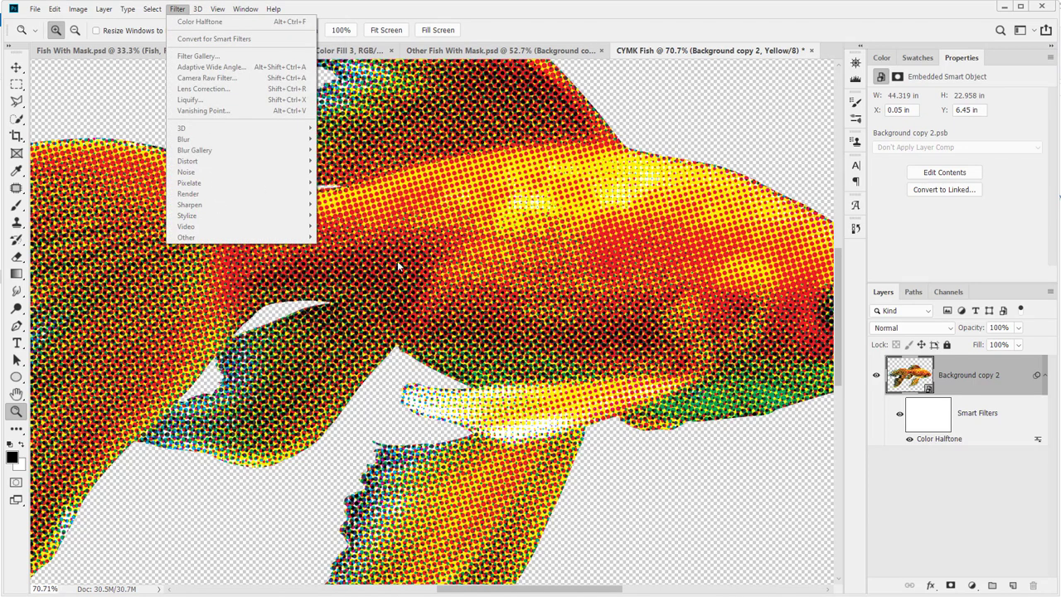
click(983, 385)
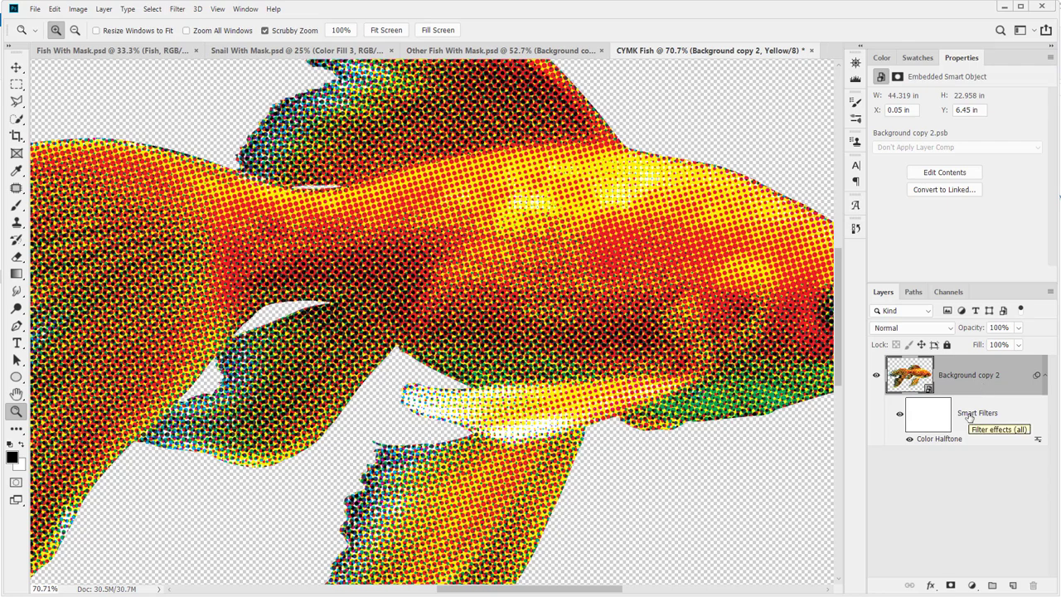
Return to Other Fish With Mask.psd and examine the RGB fish's overlapping halftone dots at several magnifications.
click(497, 51)
drag(452, 370, 499, 390)
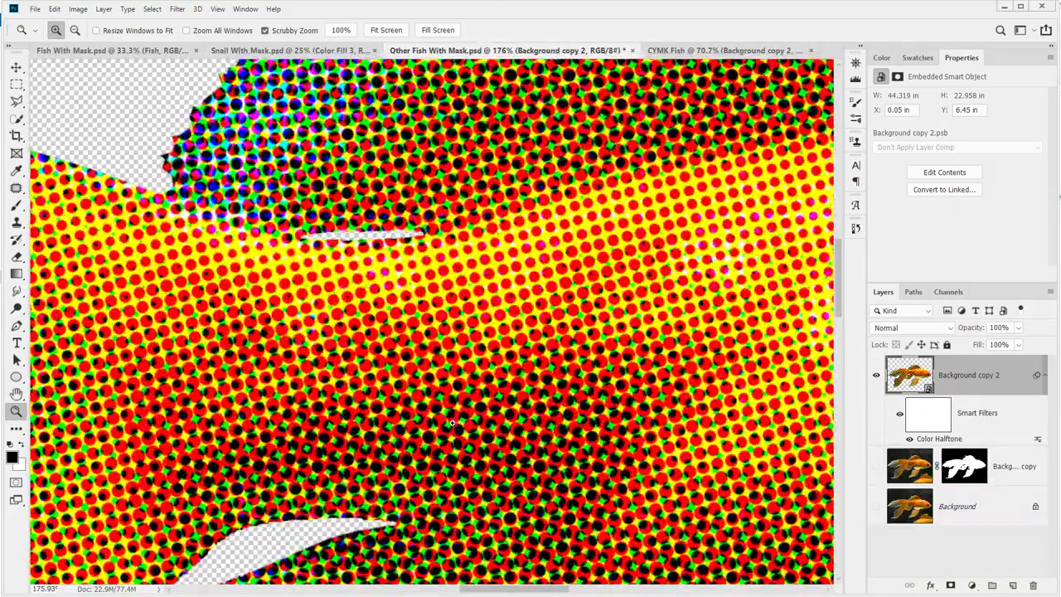
drag(439, 432, 419, 438)
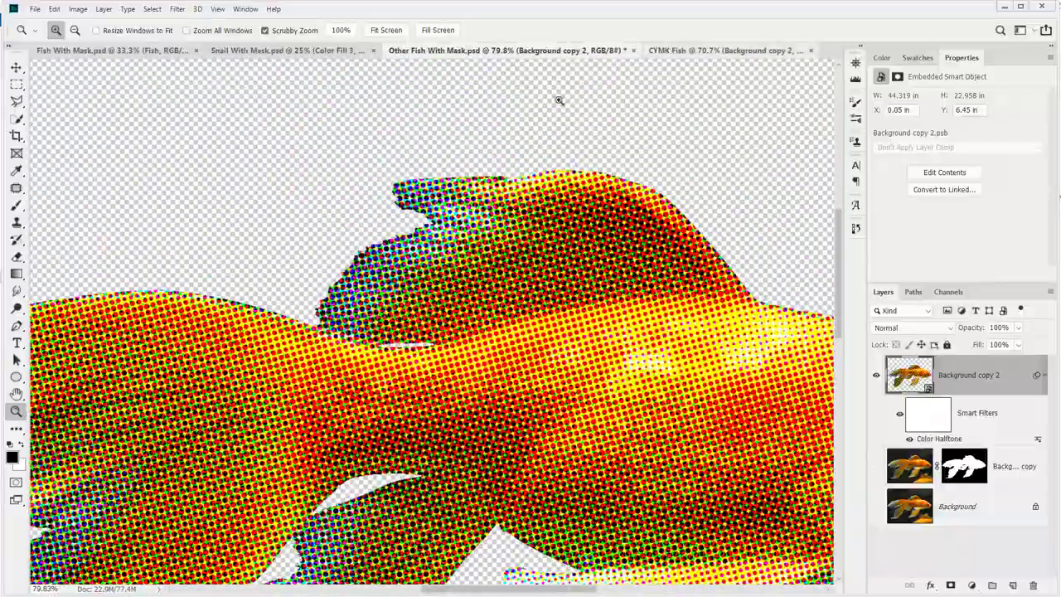
drag(462, 433, 406, 319)
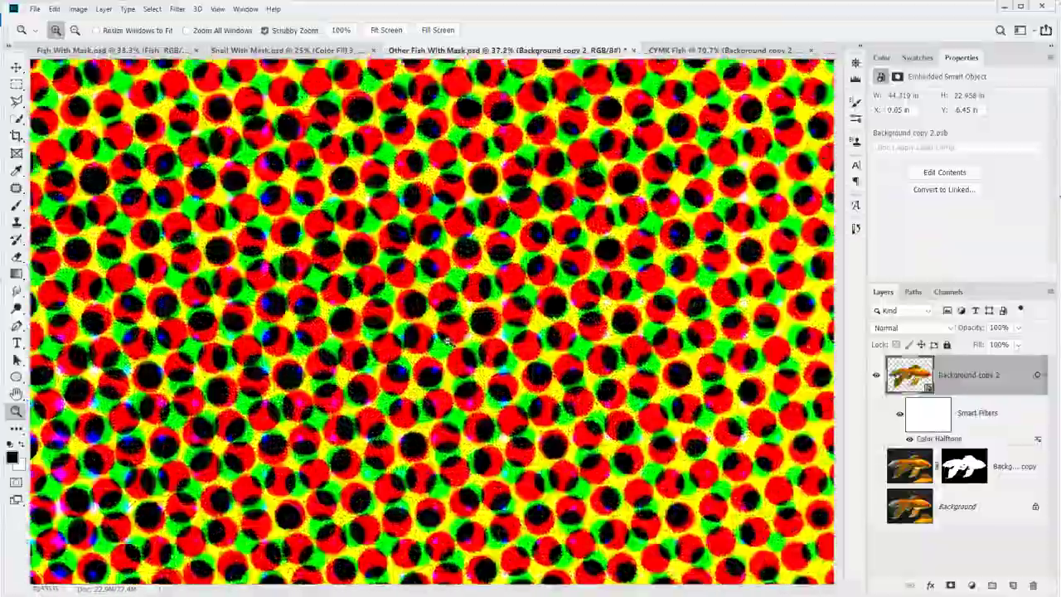
drag(447, 343, 494, 357)
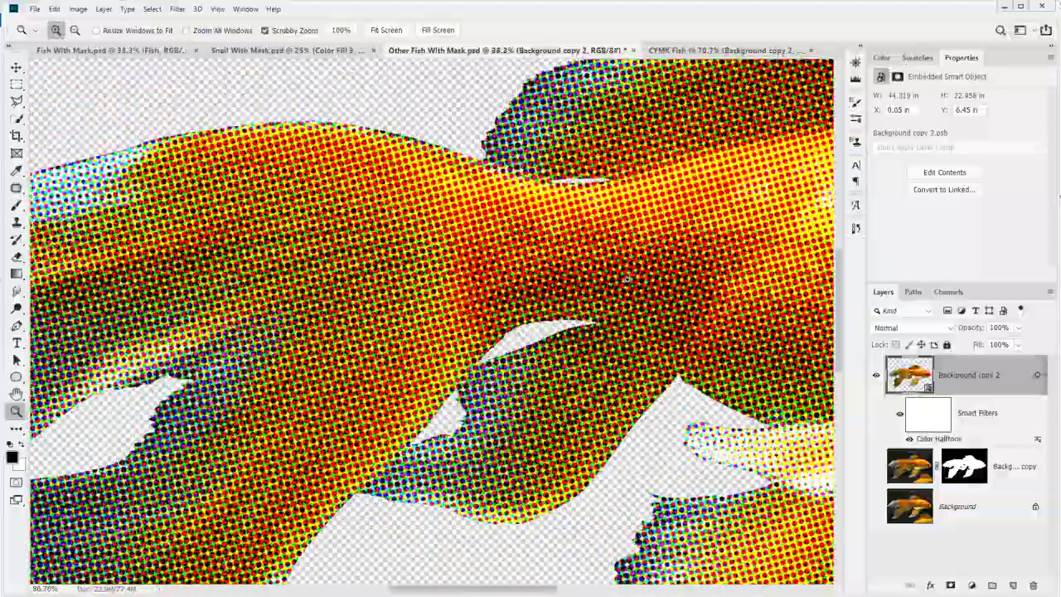
drag(628, 280, 572, 280)
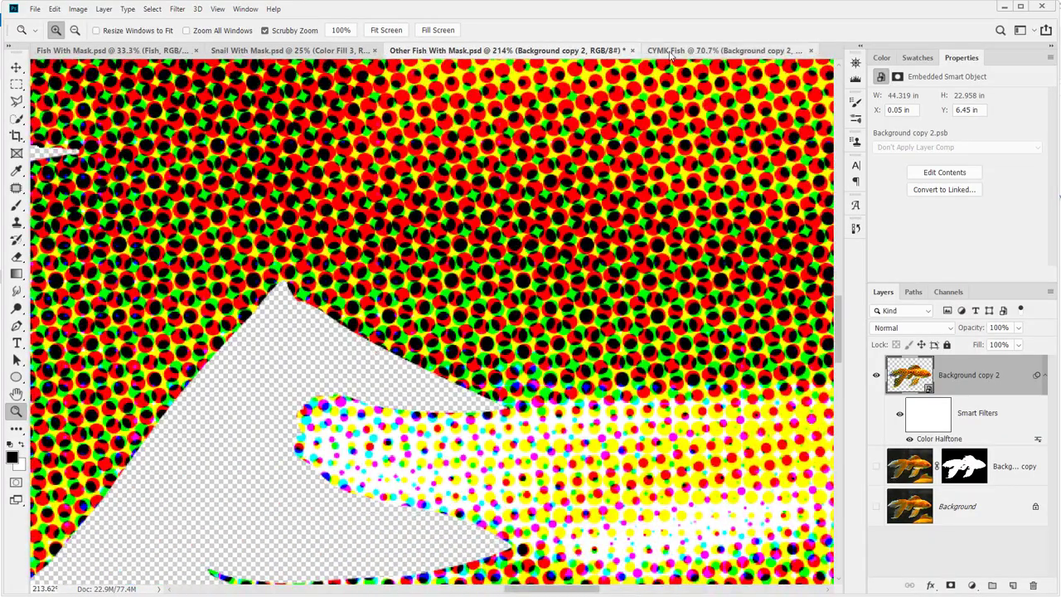
Switch to the CYMK Fish document and inspect its halftone dots around the light front fin and the green underside of the head.
click(672, 50)
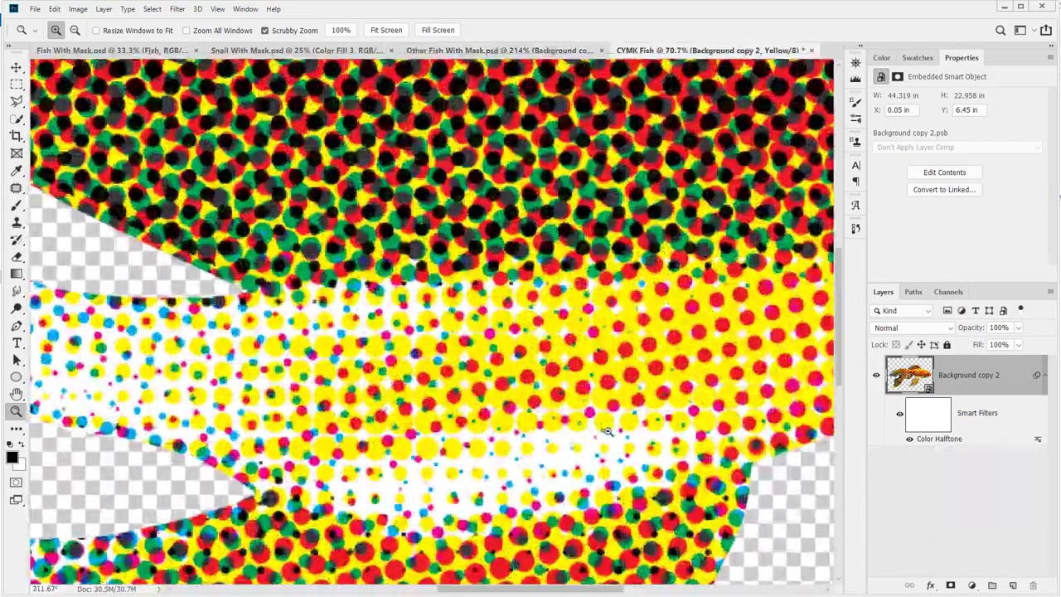
drag(607, 431, 612, 443)
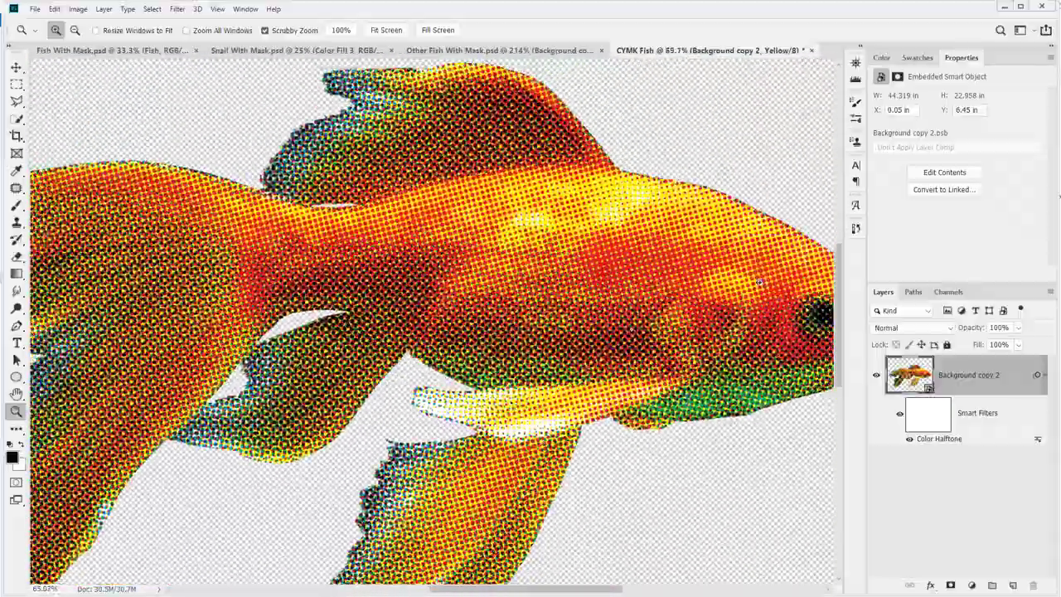
drag(759, 282, 725, 302)
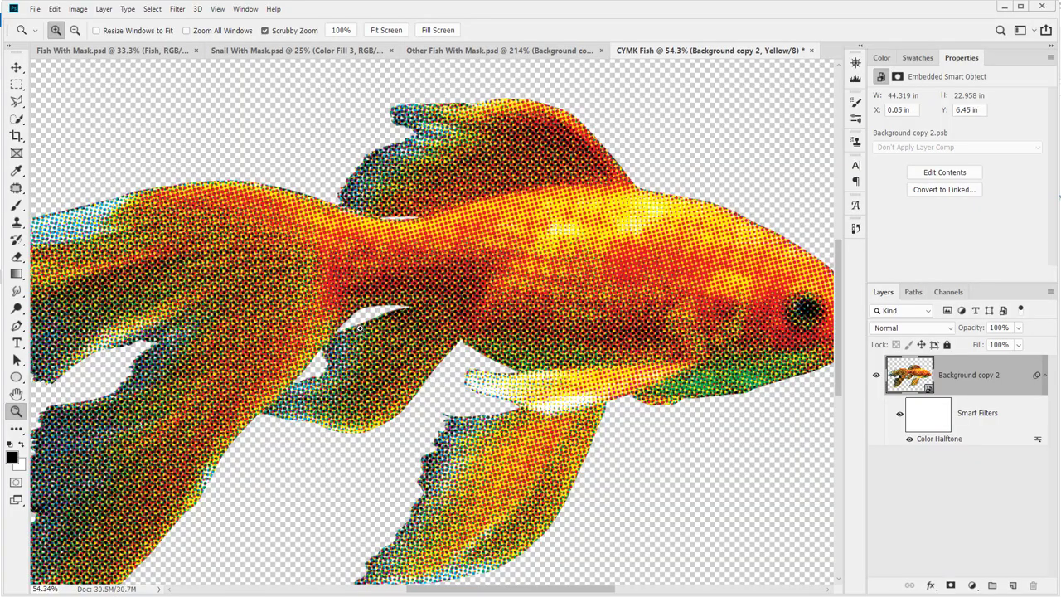
drag(748, 378, 816, 382)
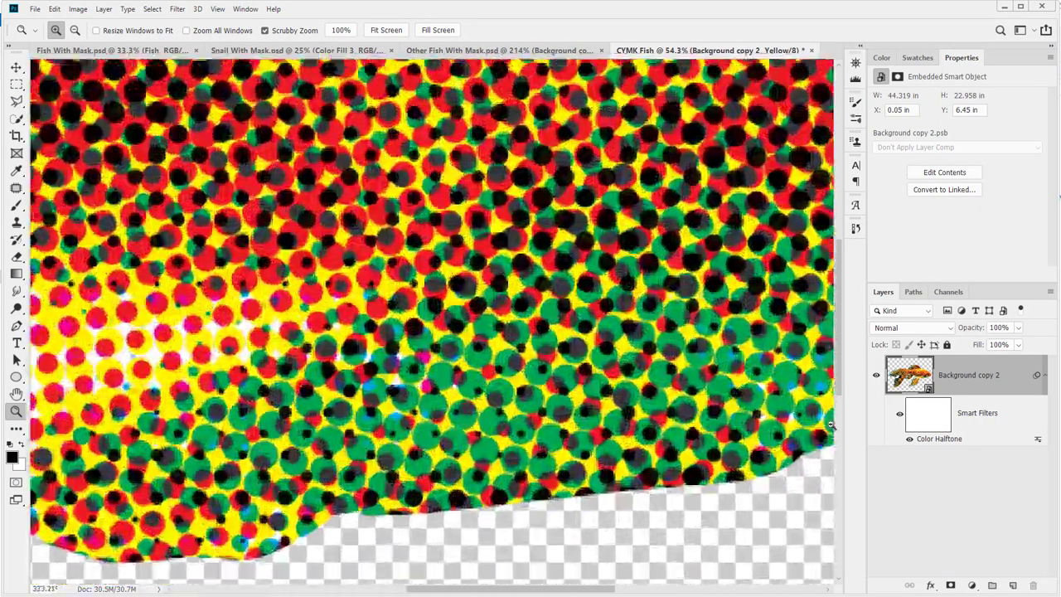
drag(393, 423, 348, 403)
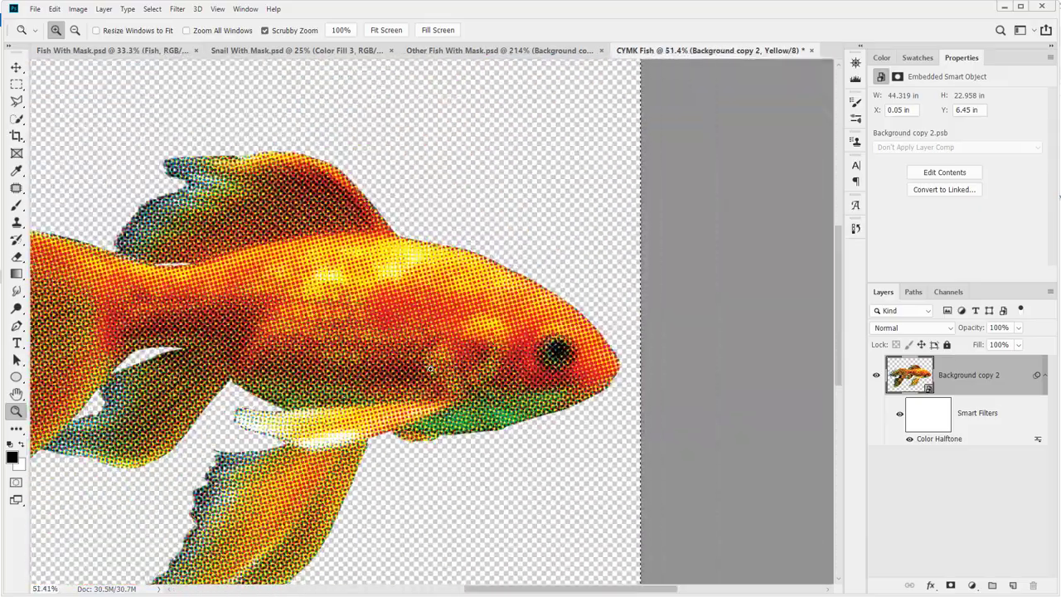
Fit both fish documents to the screen and compare the RGB and CMYK halftone versions as whole images.
key(ctrl+0)
click(471, 47)
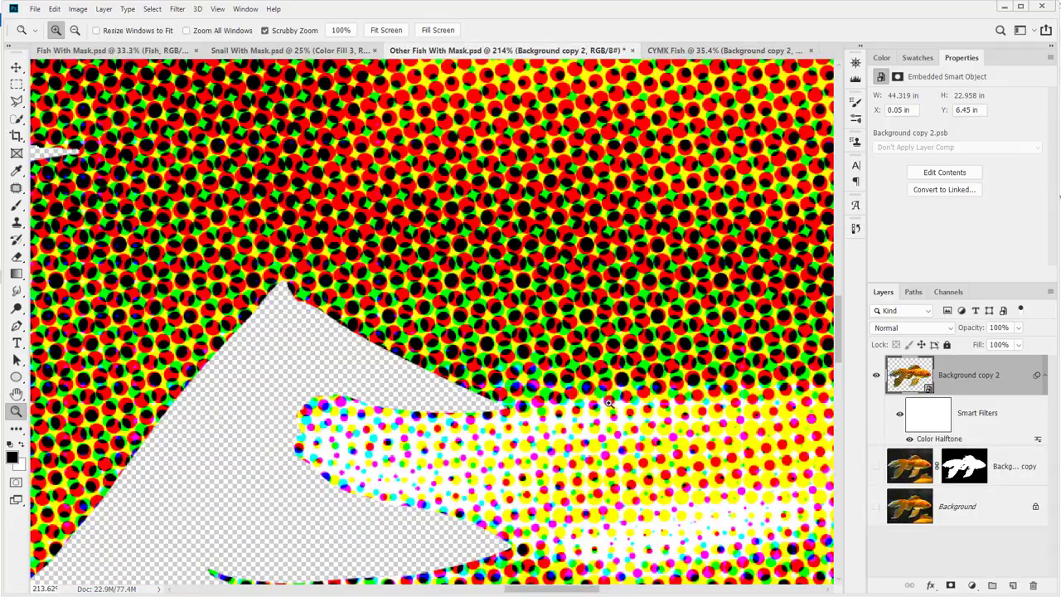
drag(651, 324, 594, 313)
key(ctrl+0)
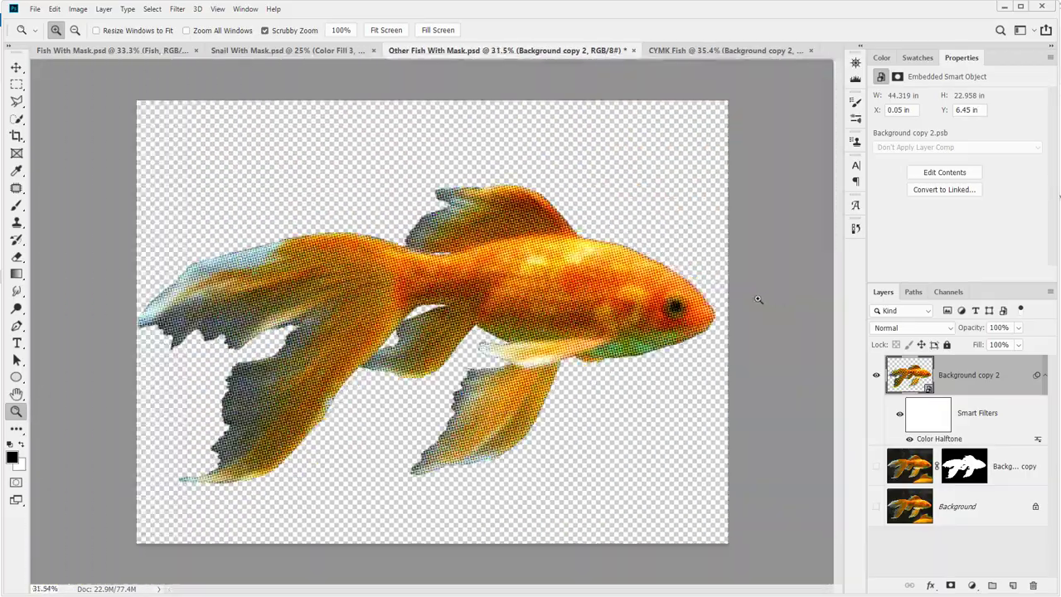
click(693, 50)
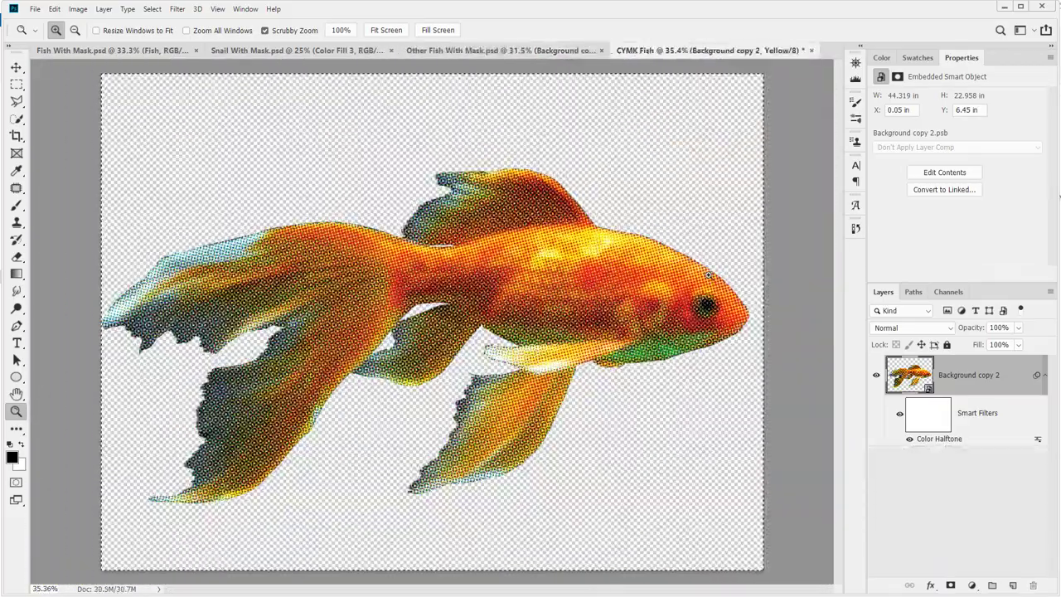